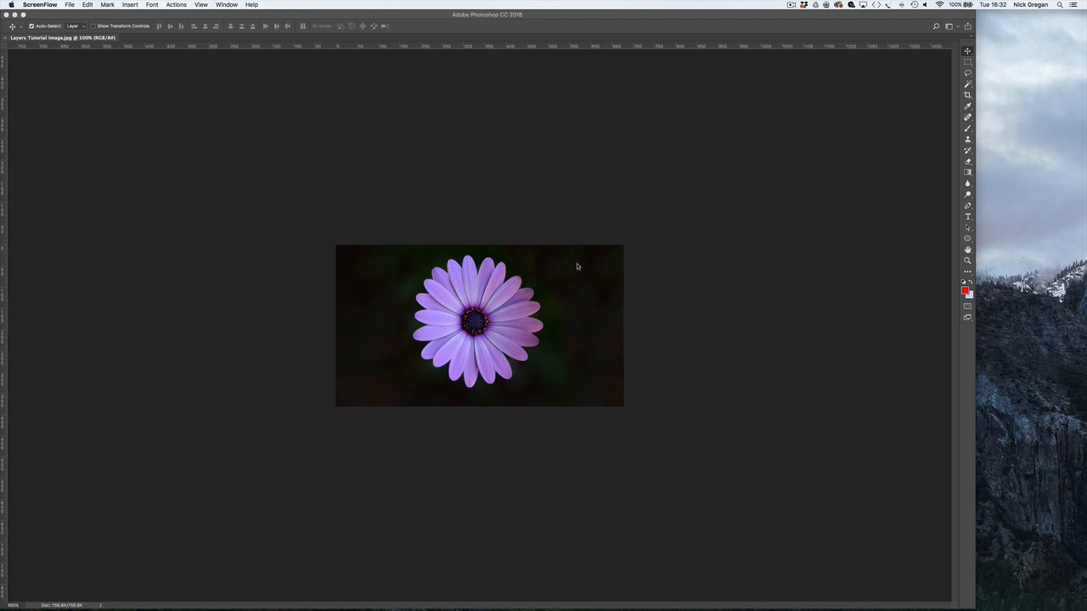
Step: Try a red brush stroke across the flower on the Background layer
click(871, 127)
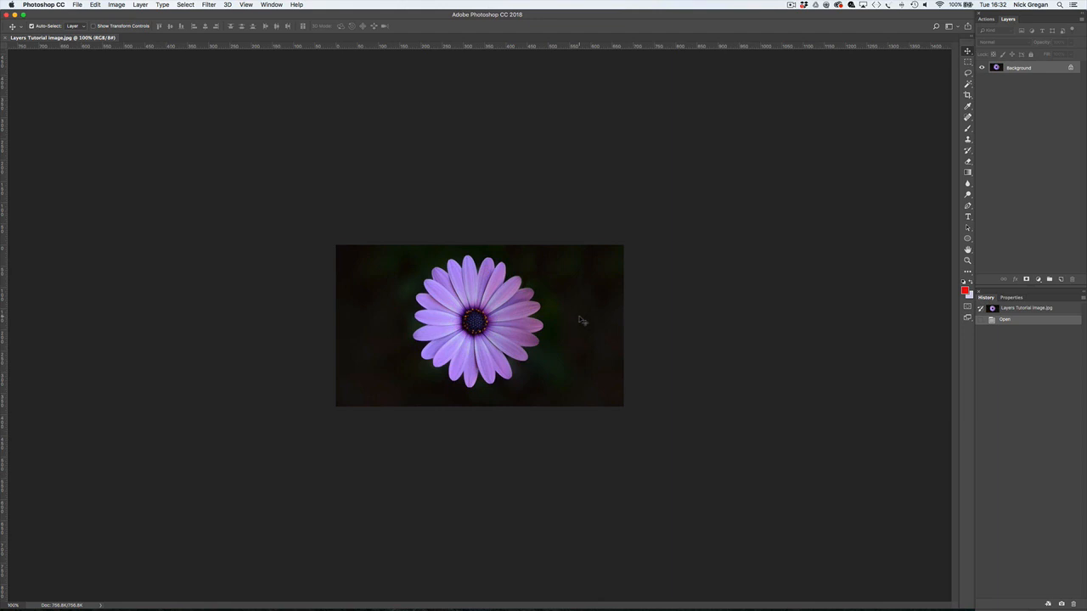
key(b)
drag(462, 294, 554, 319)
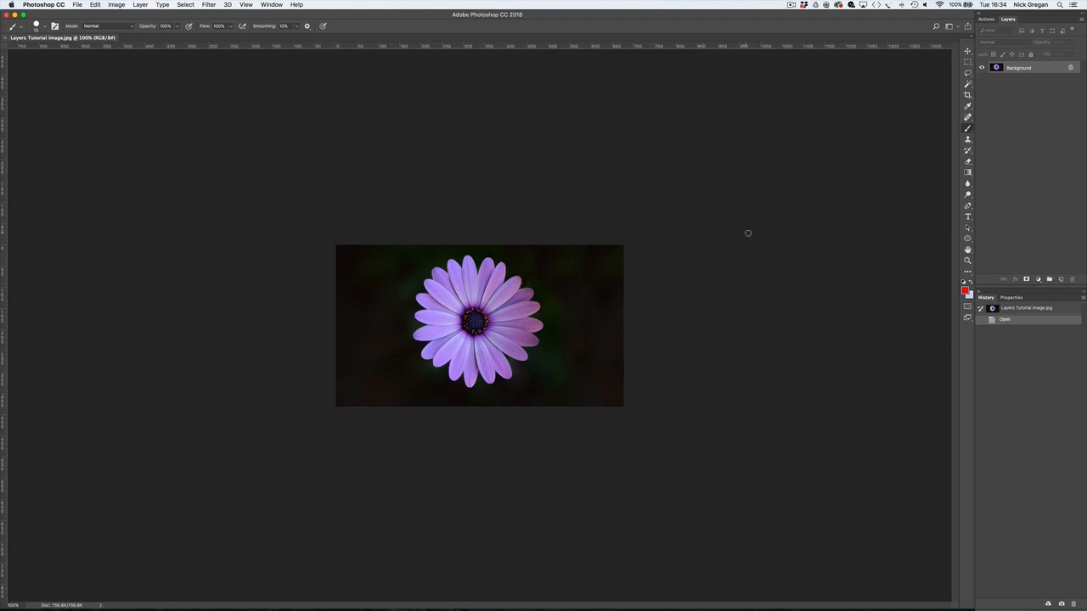
Step: Convert the locked Background into a regular layer, and apply the full lock to it
key(super+equal)
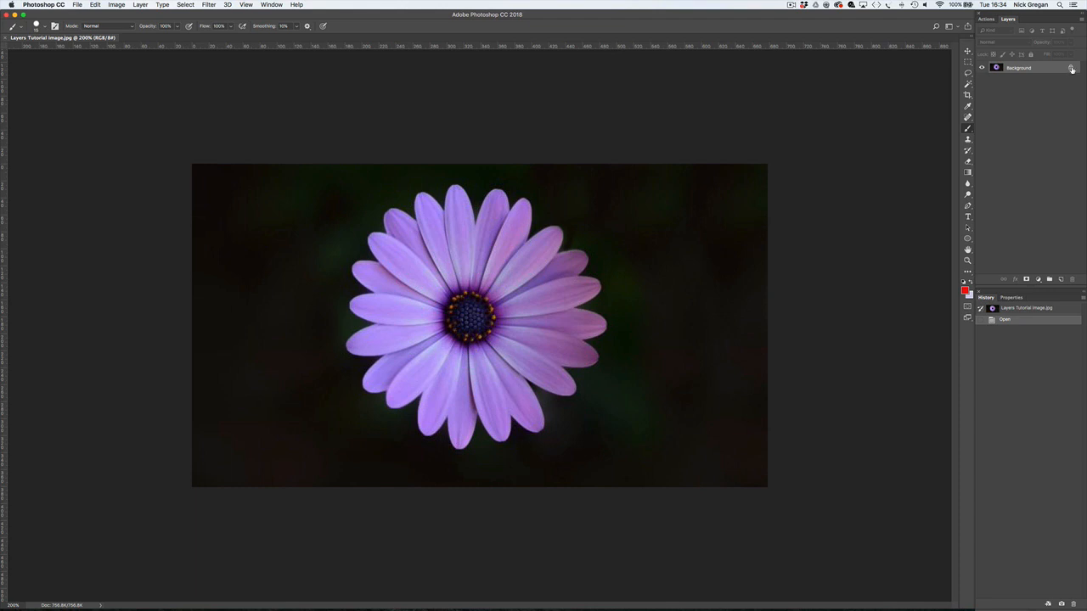
click(1071, 69)
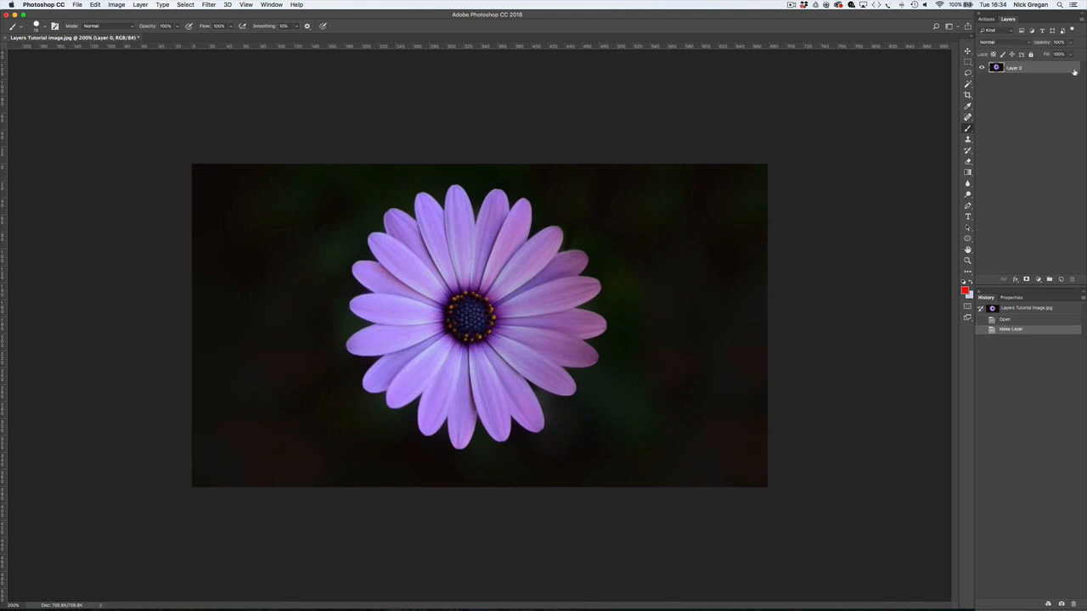
click(1031, 54)
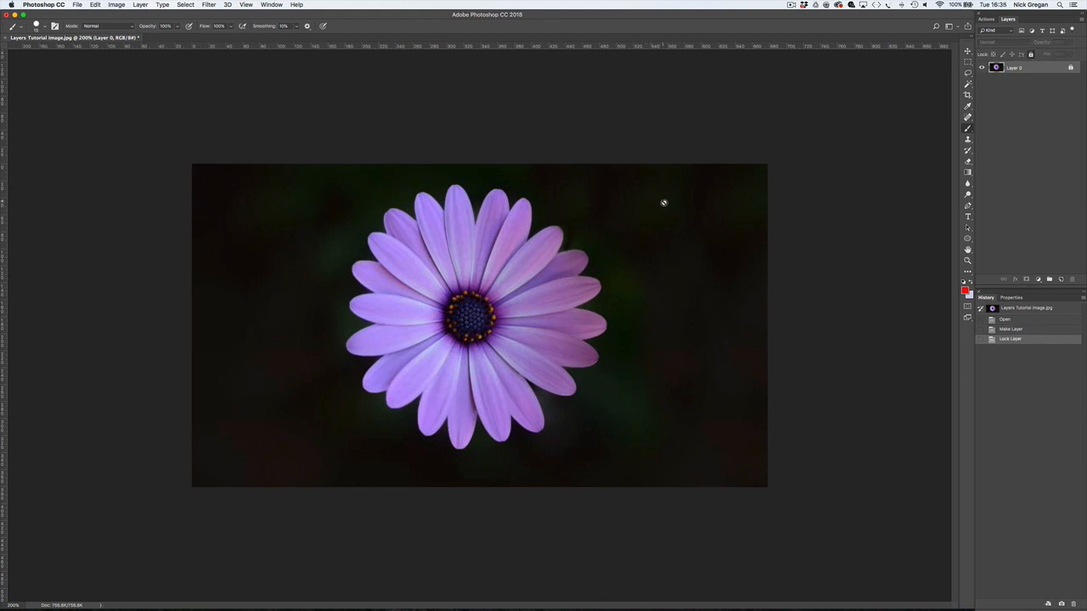
Step: Select the dark area around the flower with the Magic Wand and copy it onto a new layer
key(w)
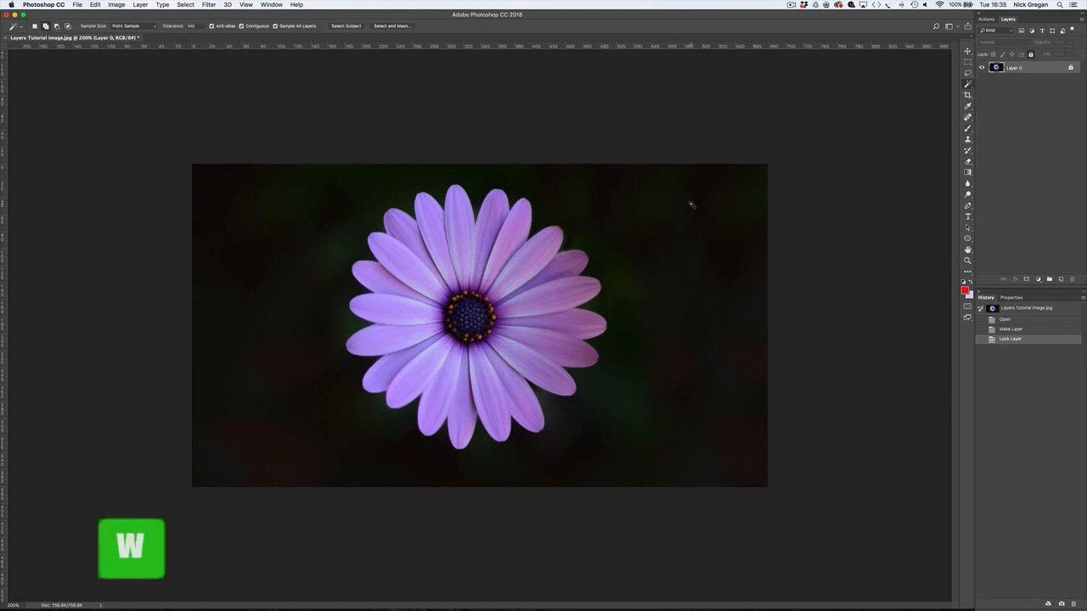
click(618, 218)
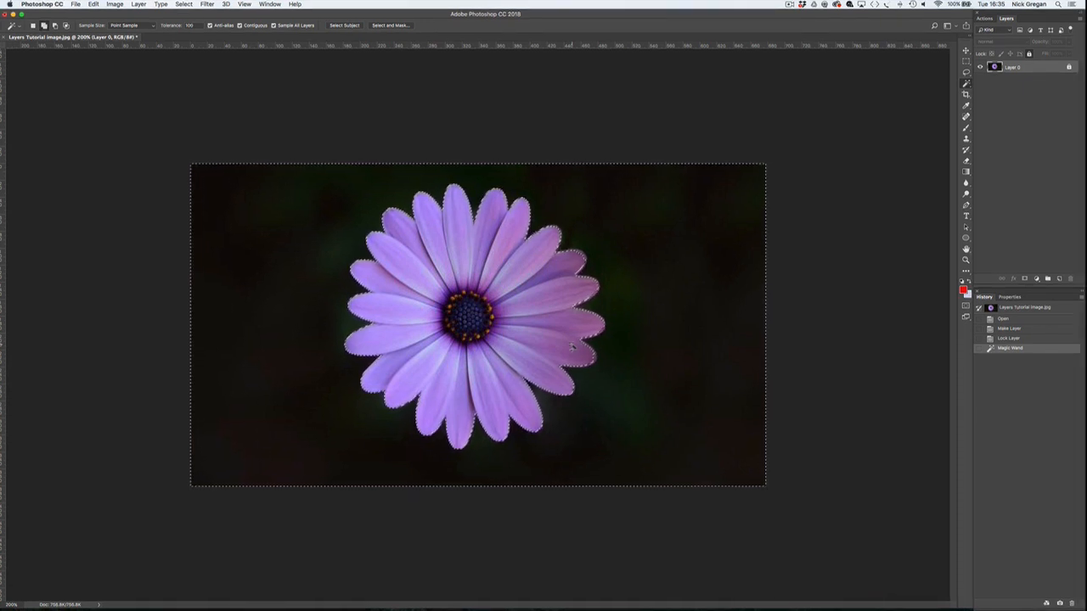
key(super+c)
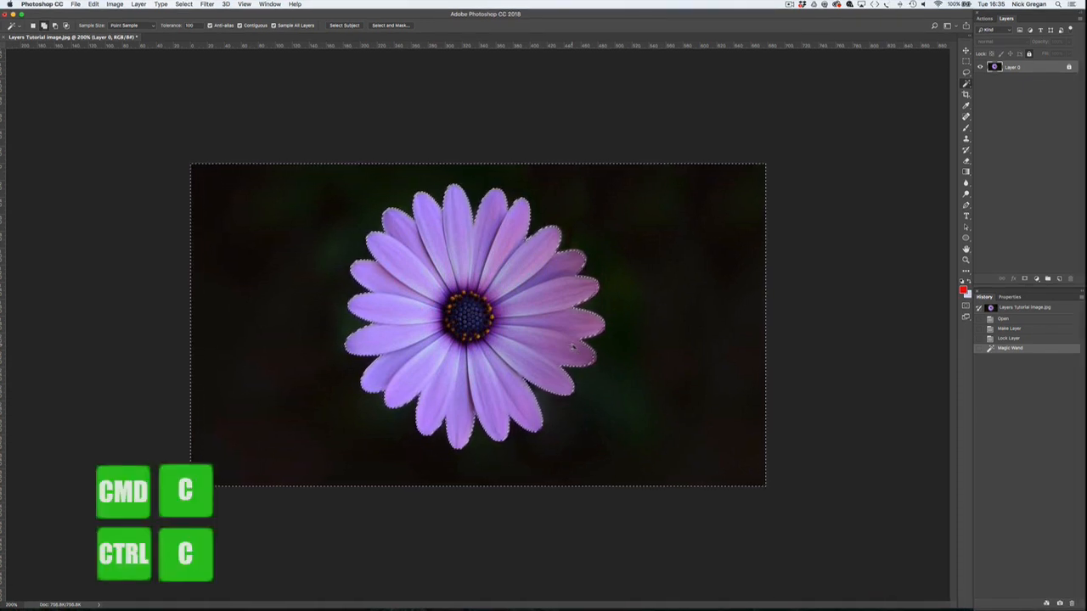
key(super+v)
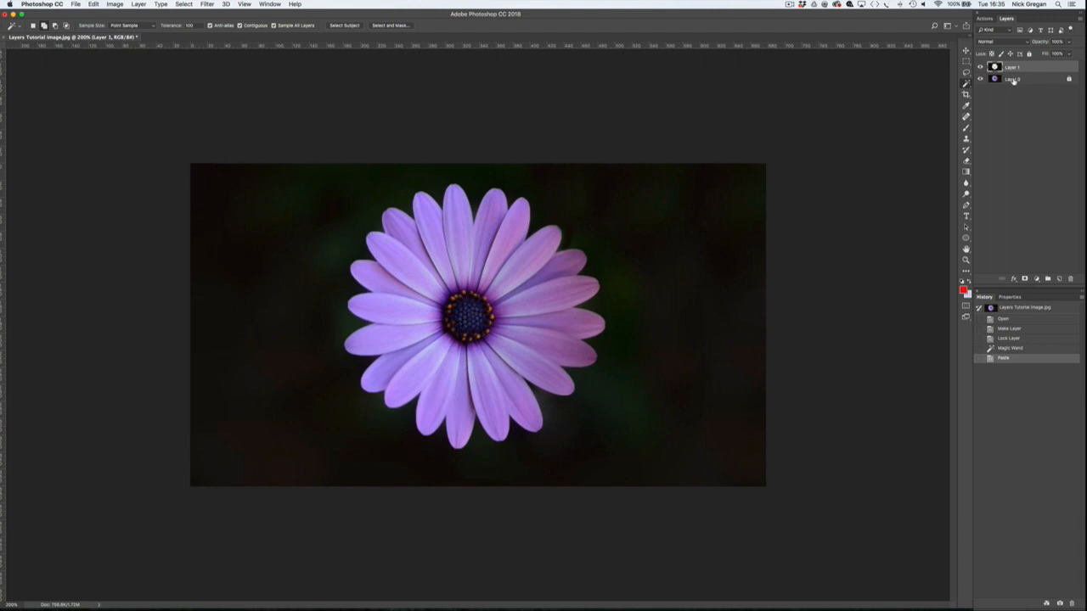
Step: Hide and show Layer 1 and Layer 0 in turn to compare their contents, and delete Layer 1
click(1017, 79)
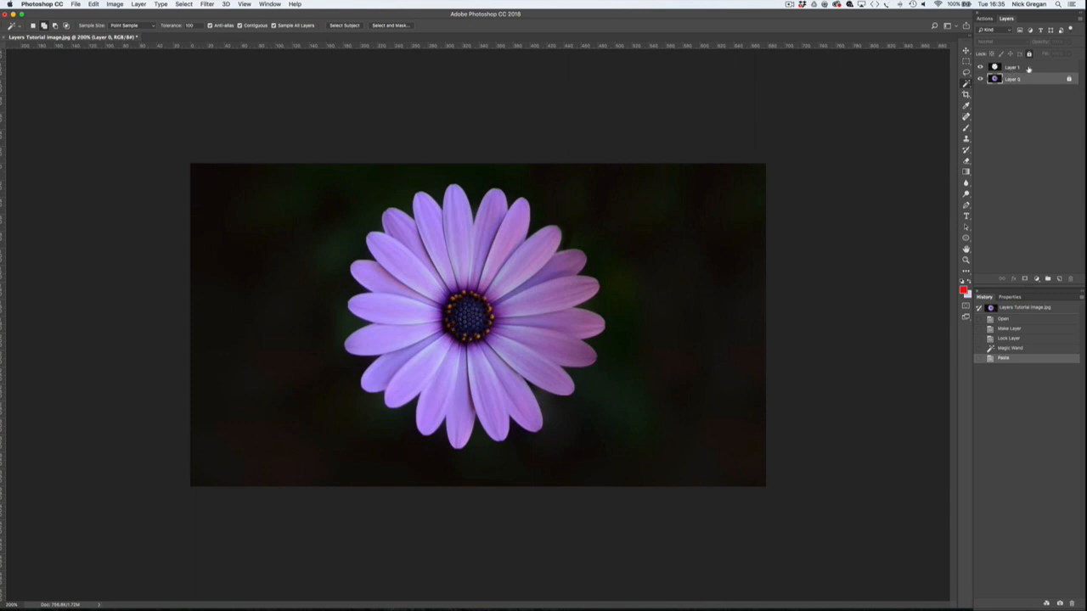
click(1024, 68)
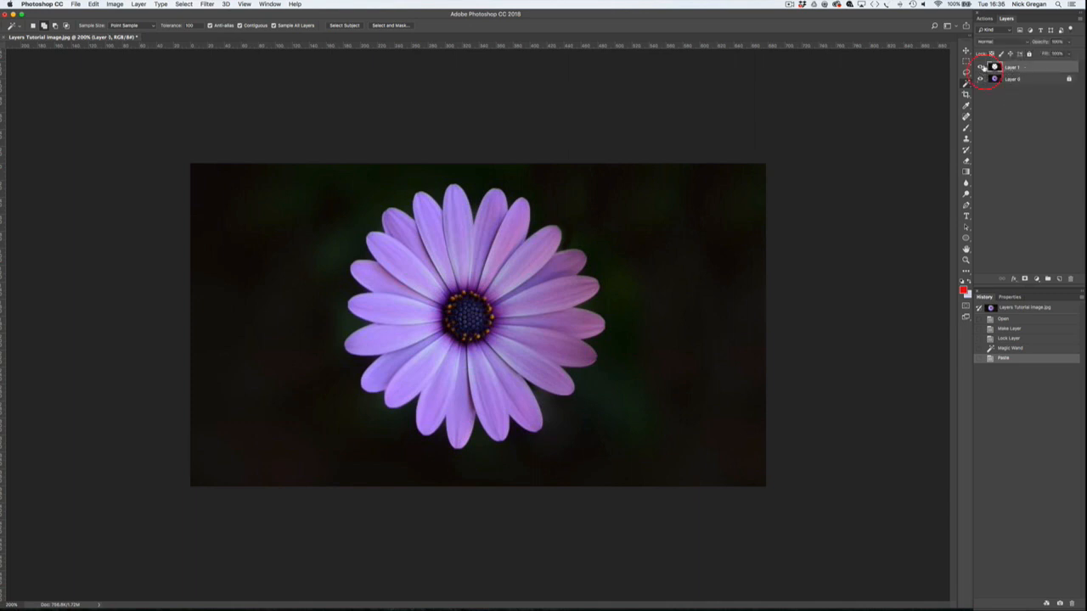
click(981, 67)
click(981, 67)
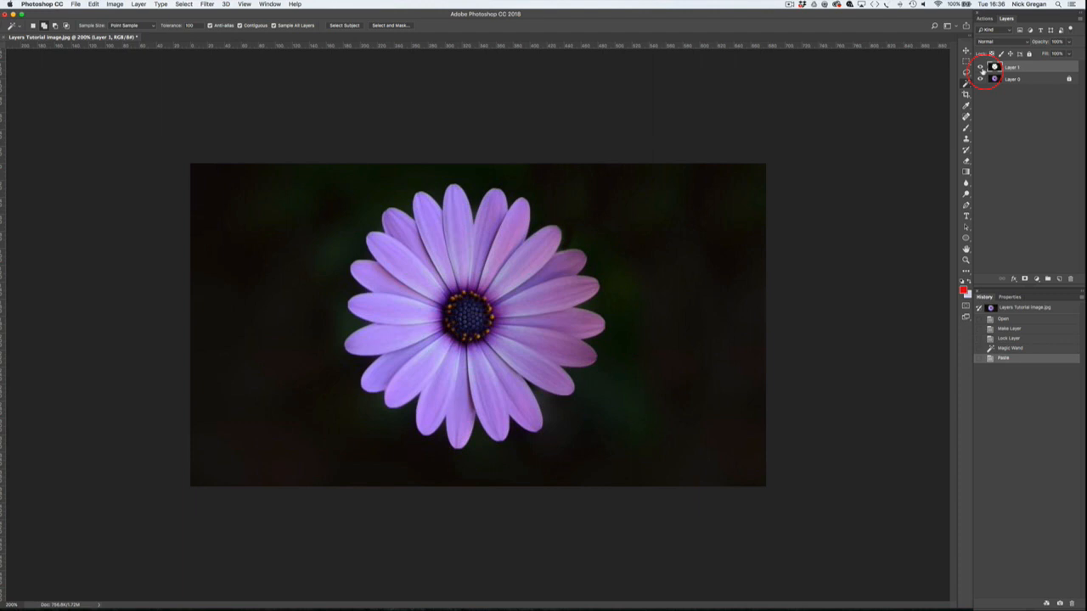
click(981, 68)
click(981, 68)
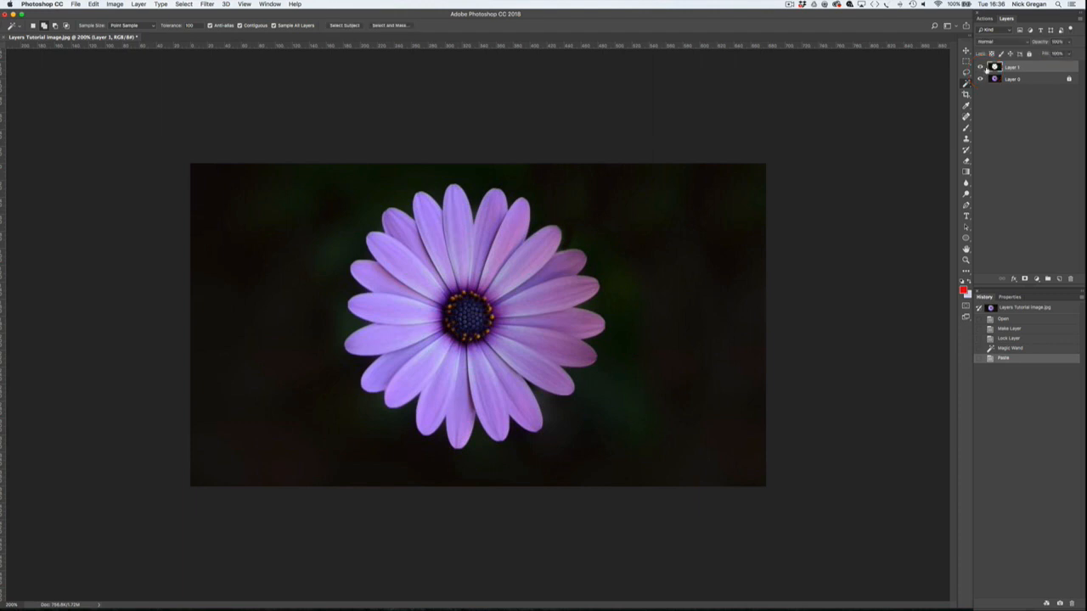
click(981, 67)
click(981, 67)
click(981, 79)
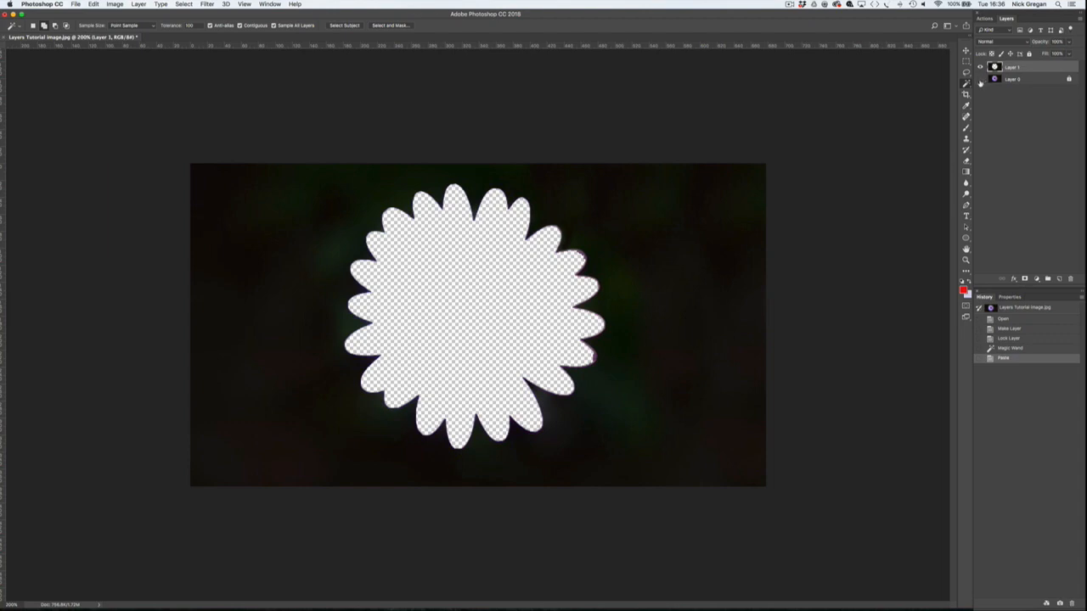
click(981, 79)
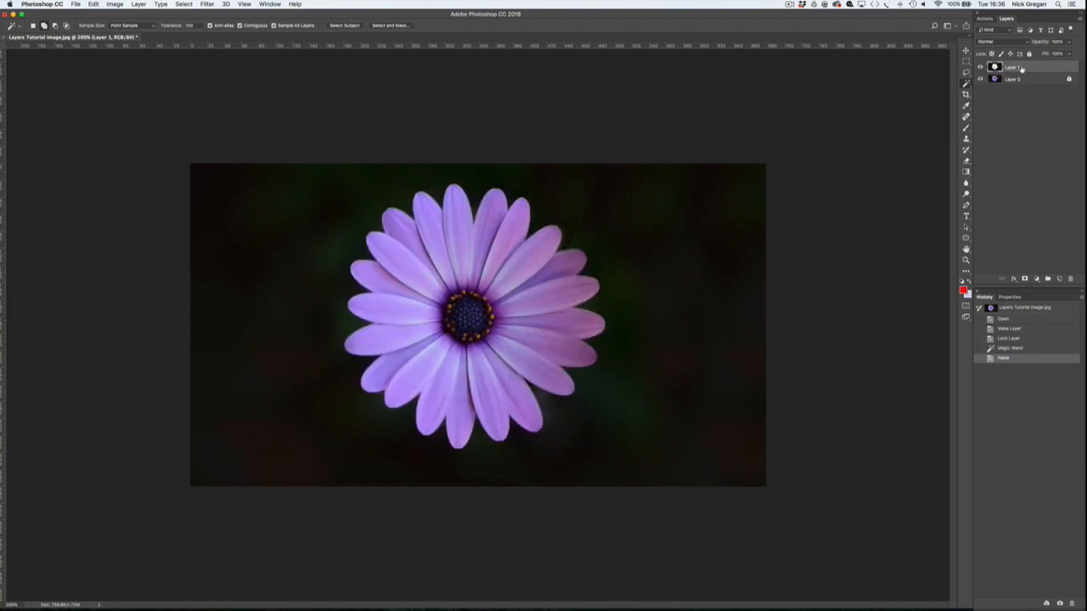
drag(1051, 69, 1071, 280)
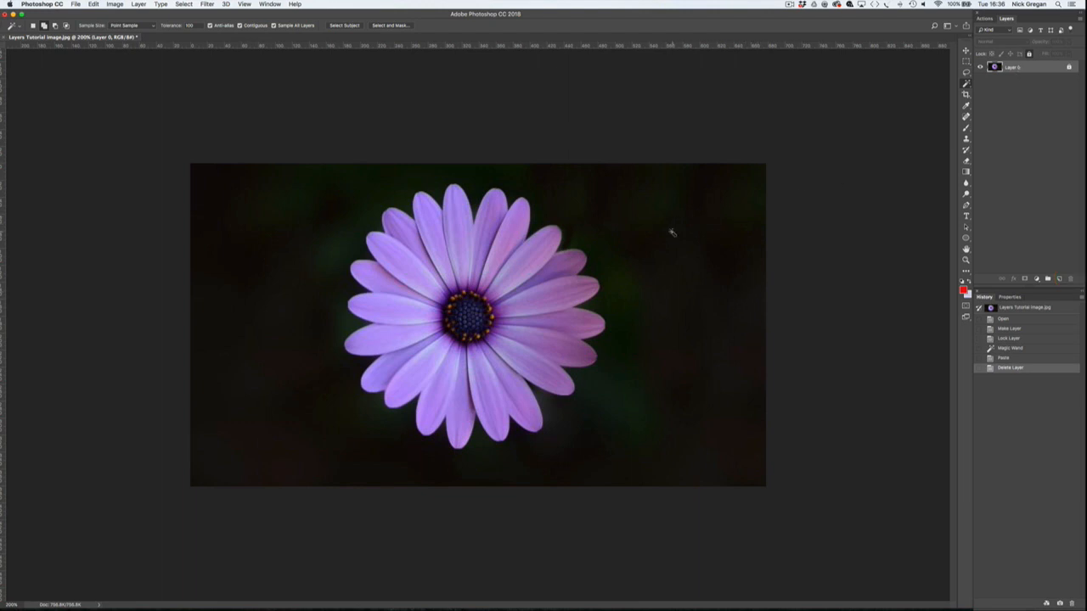
Step: Select the dark area around the flower with the Magic Wand and invert the selection to the flower itself
key(w)
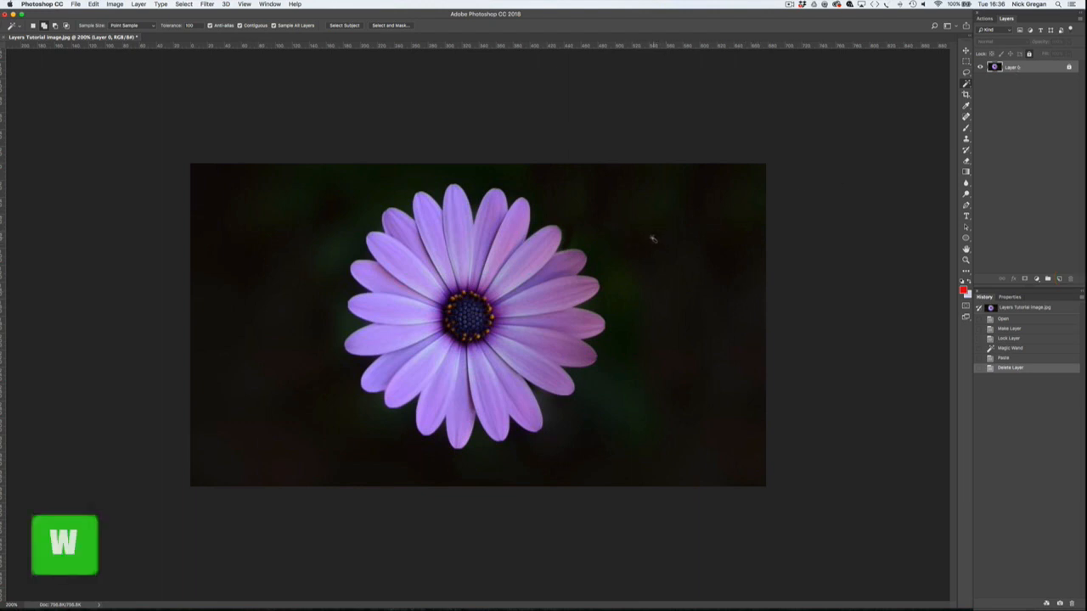
click(654, 238)
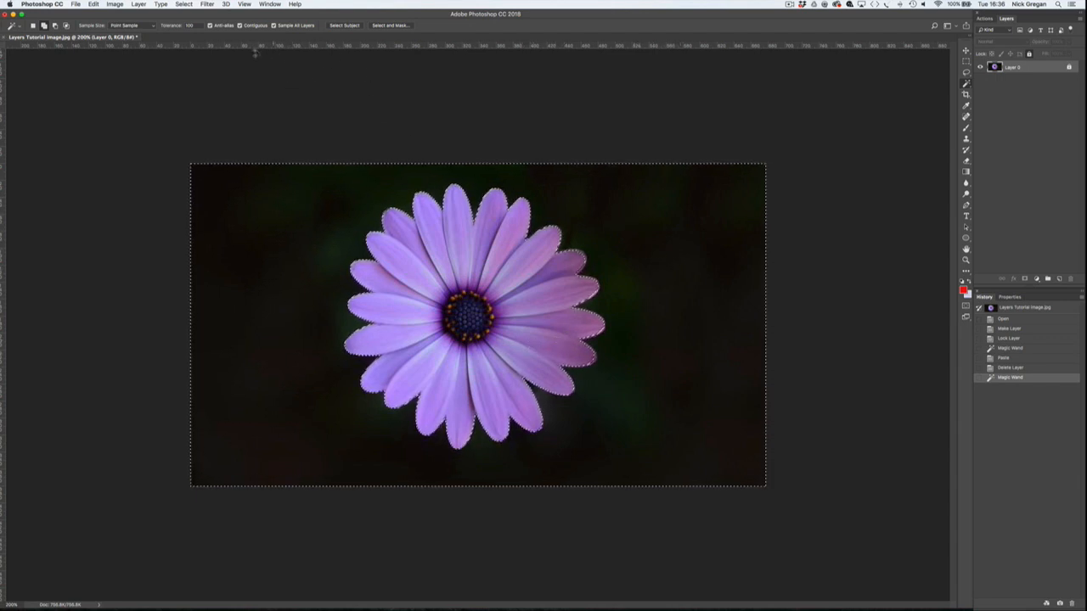
click(185, 4)
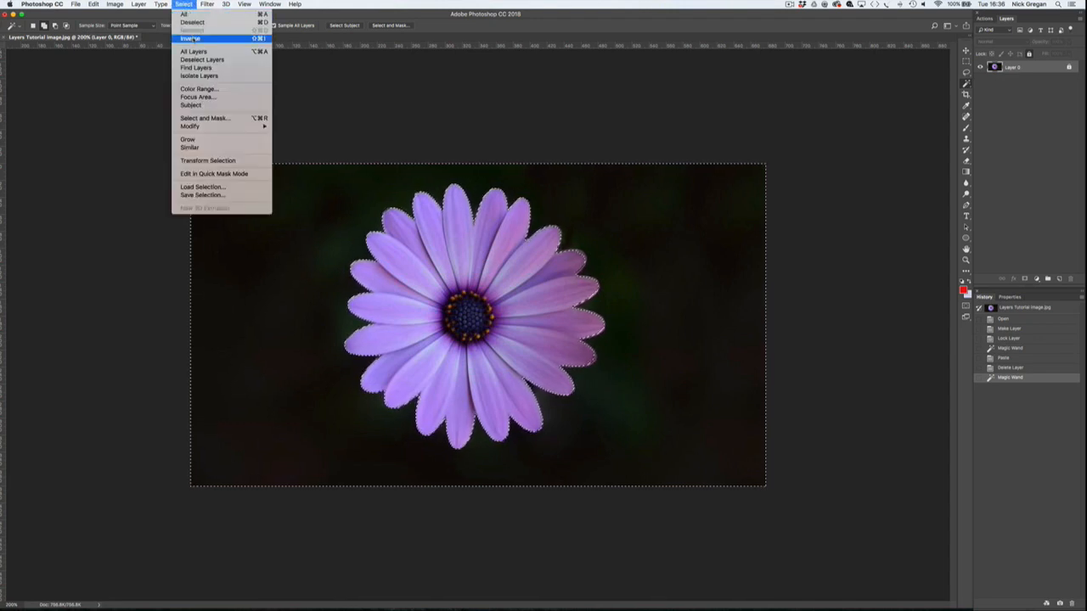
click(191, 39)
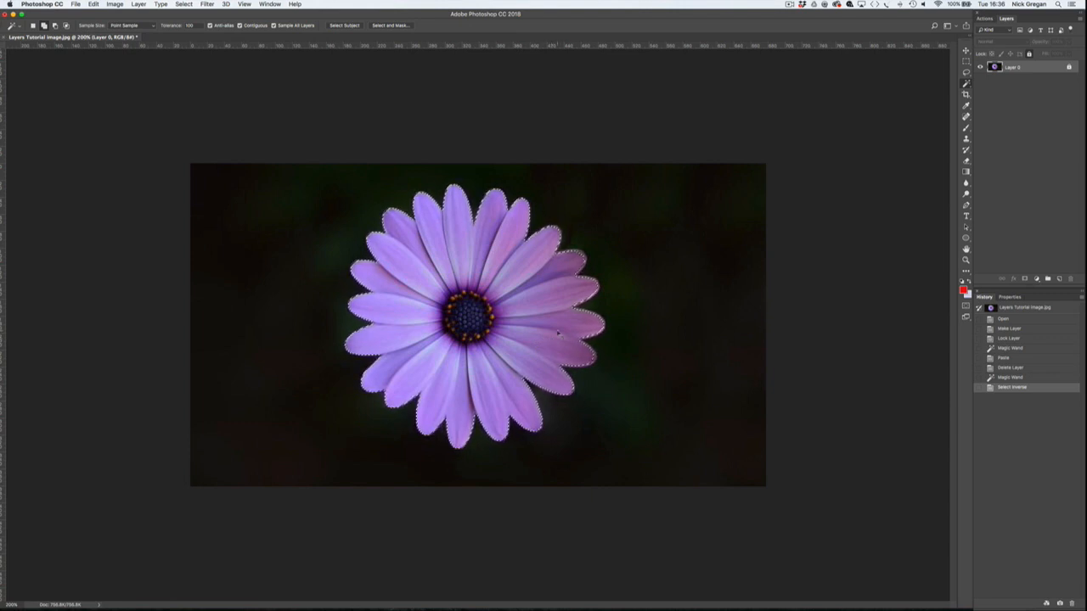
Step: Copy the selected flower onto a new layer and check the cutout by briefly hiding Layer 0
key(super+c)
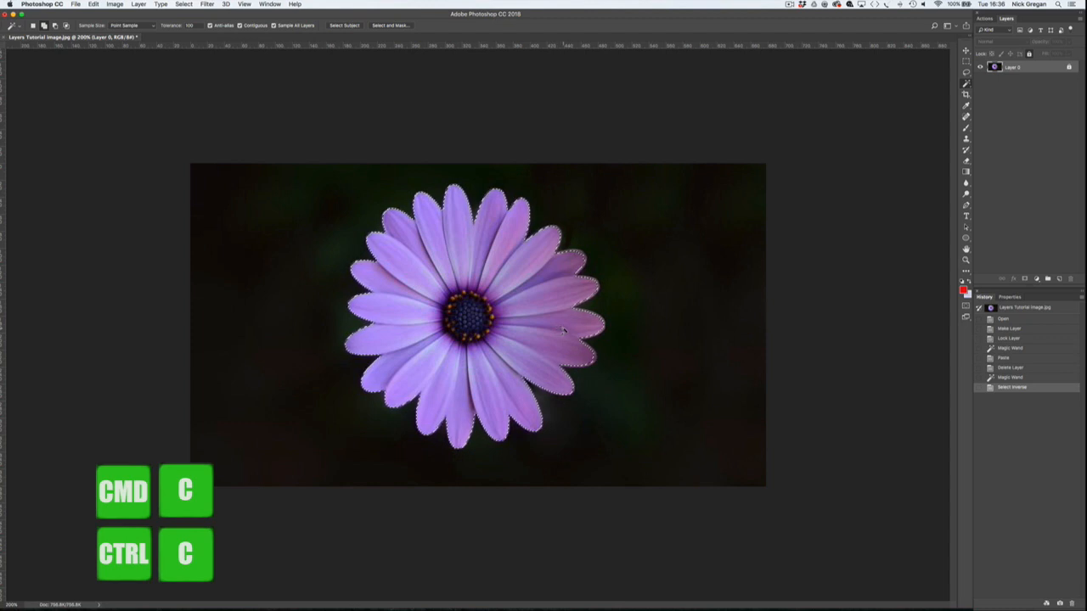
key(super+v)
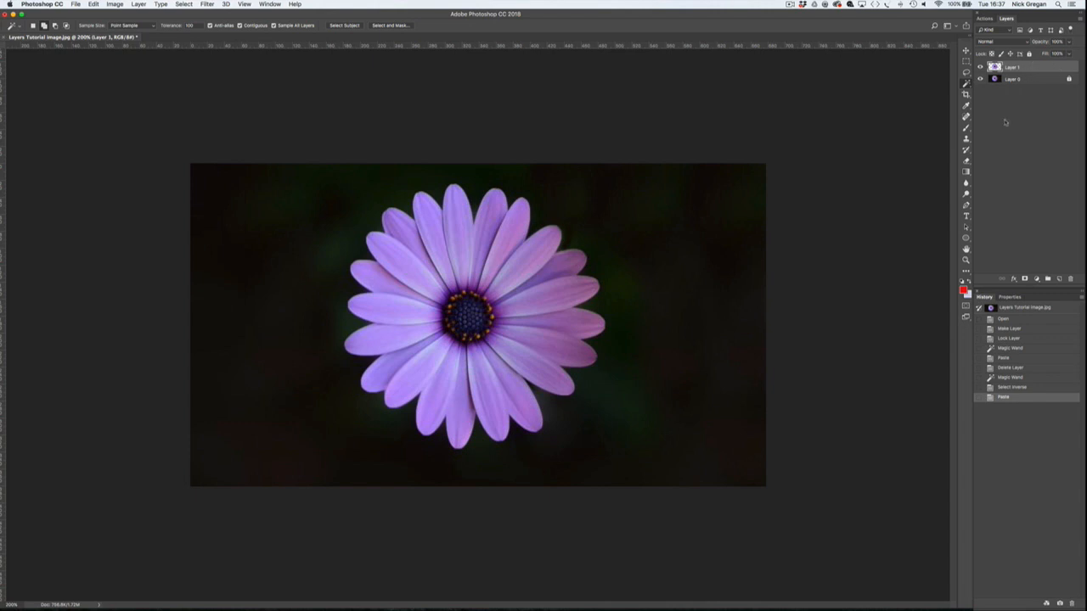
click(981, 78)
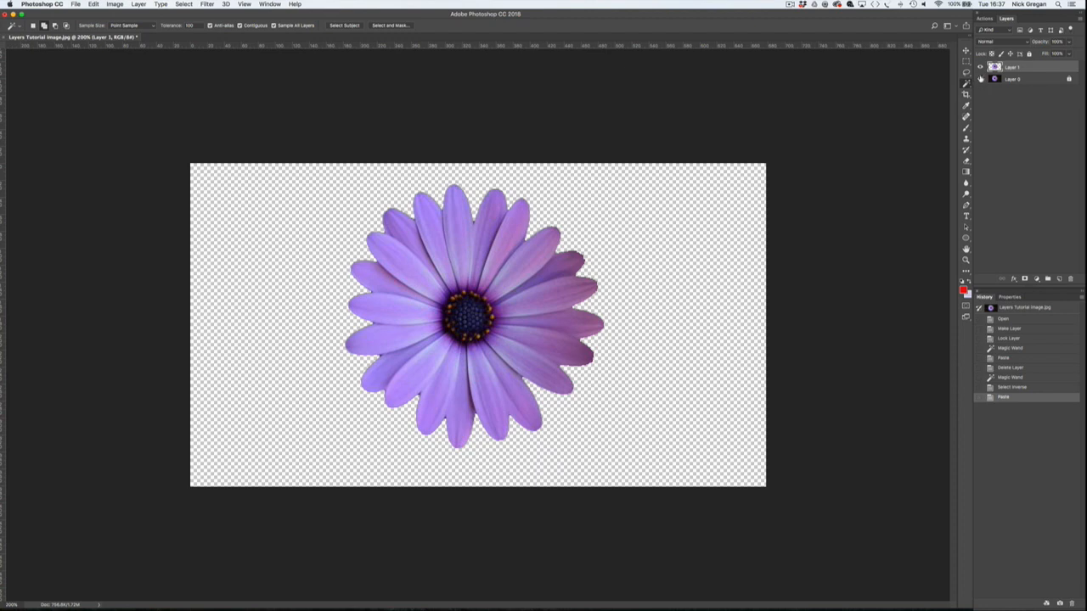
click(981, 78)
Step: Move the copied flower with the Move Tool so that it overlaps the right half of the original flower
key(v)
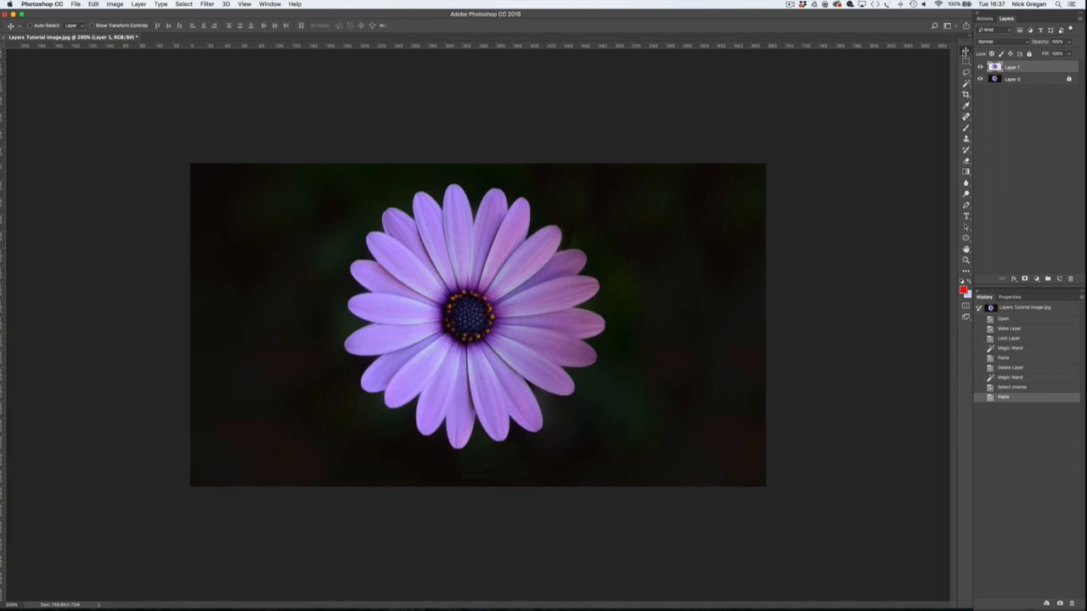
click(966, 51)
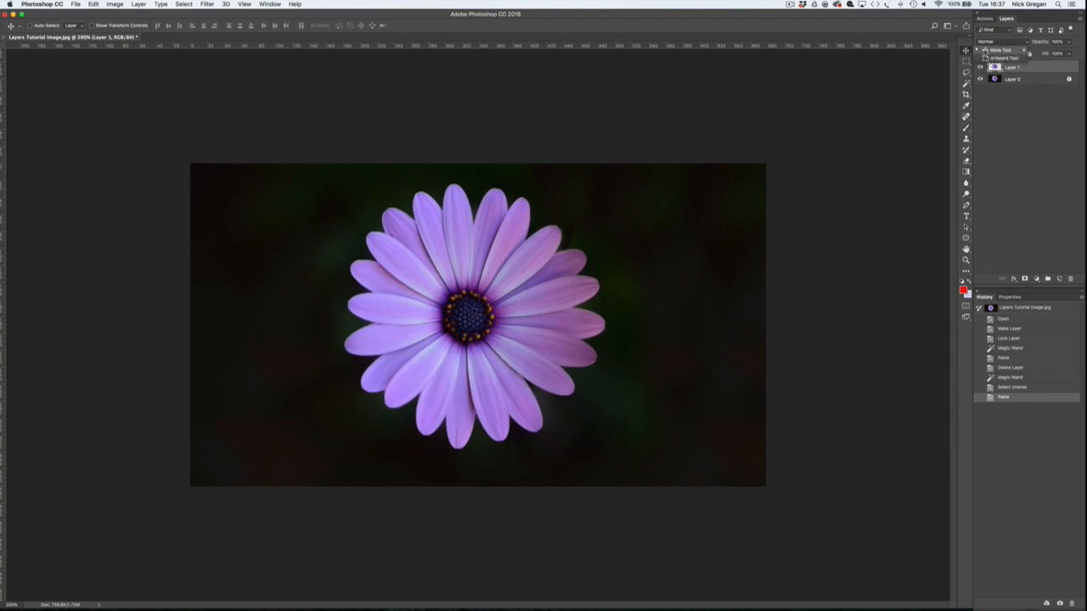
click(985, 51)
drag(508, 249, 626, 290)
key(v)
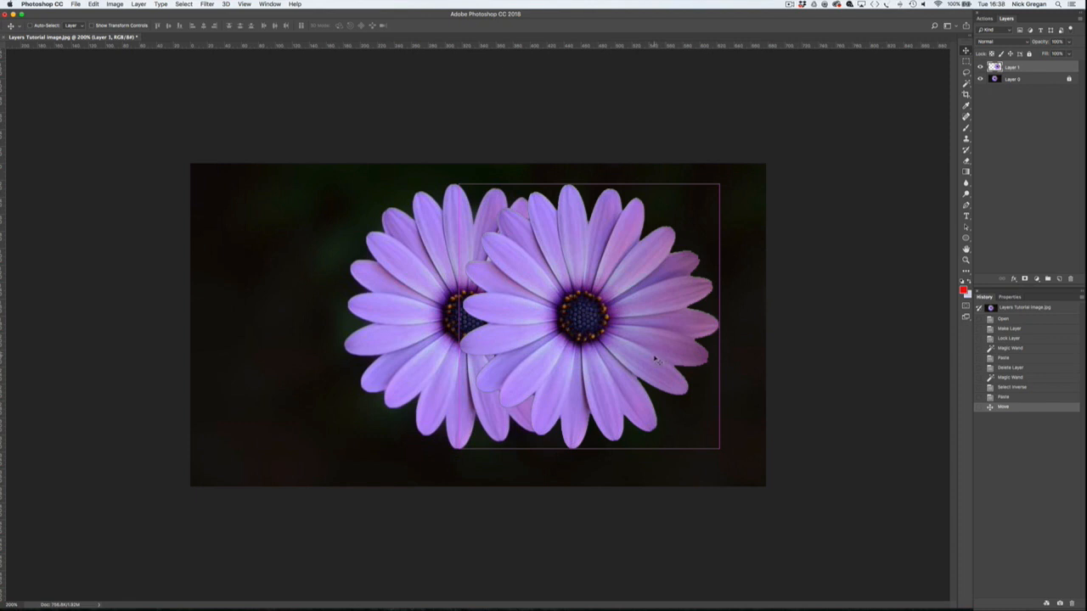
Step: Scale the copied flower down to about half size with Free Transform and place it in the image's upper-right corner
key(super+t)
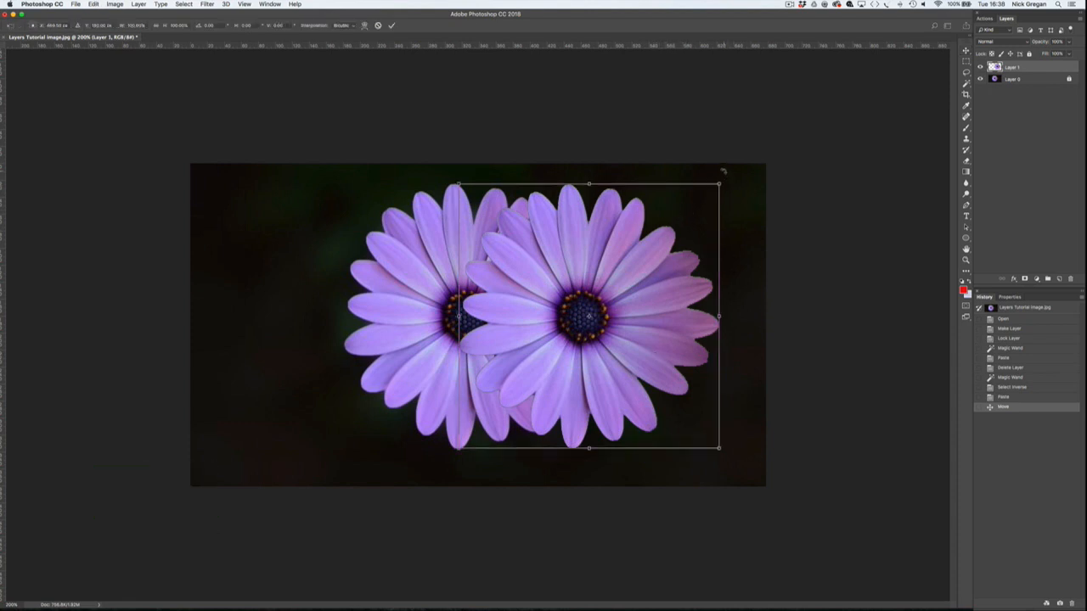
drag(719, 183, 691, 226)
key(Return)
key(v)
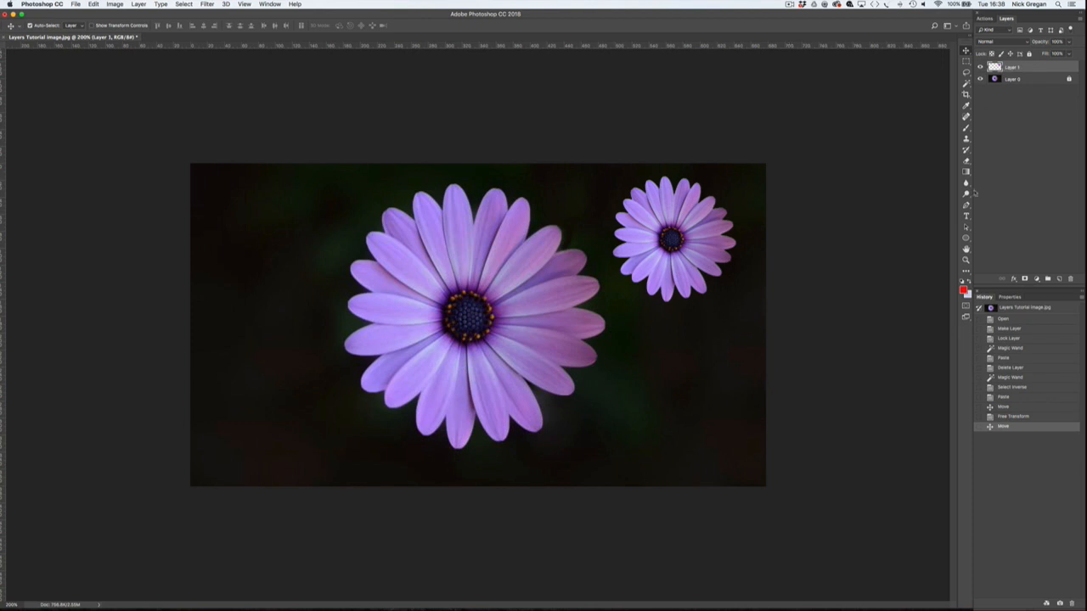
Step: Duplicate Layer 1 within the same document using the Duplicate Layer command
click(140, 5)
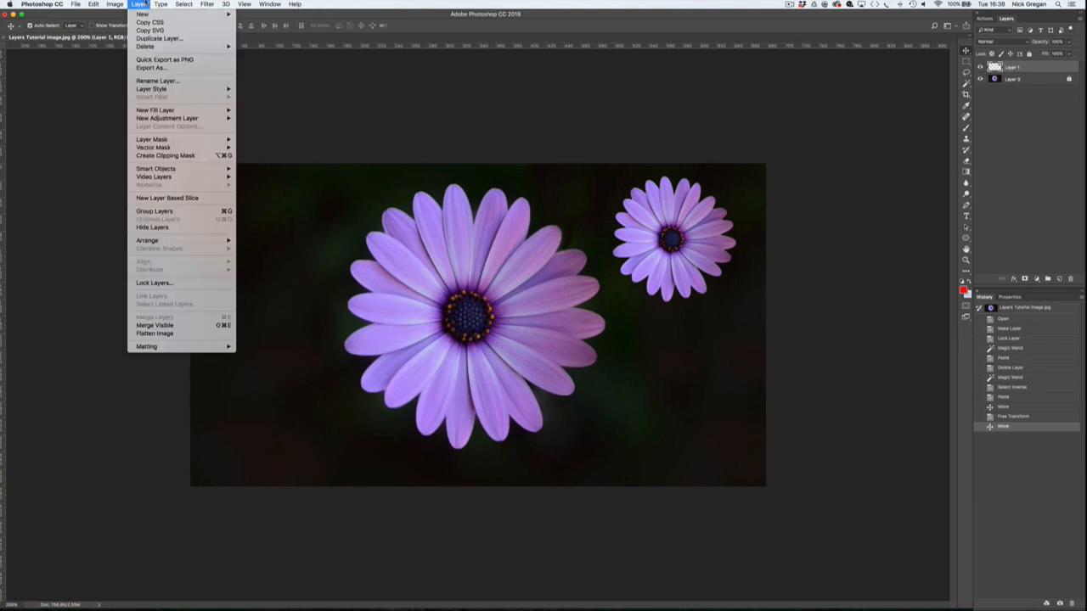
click(142, 39)
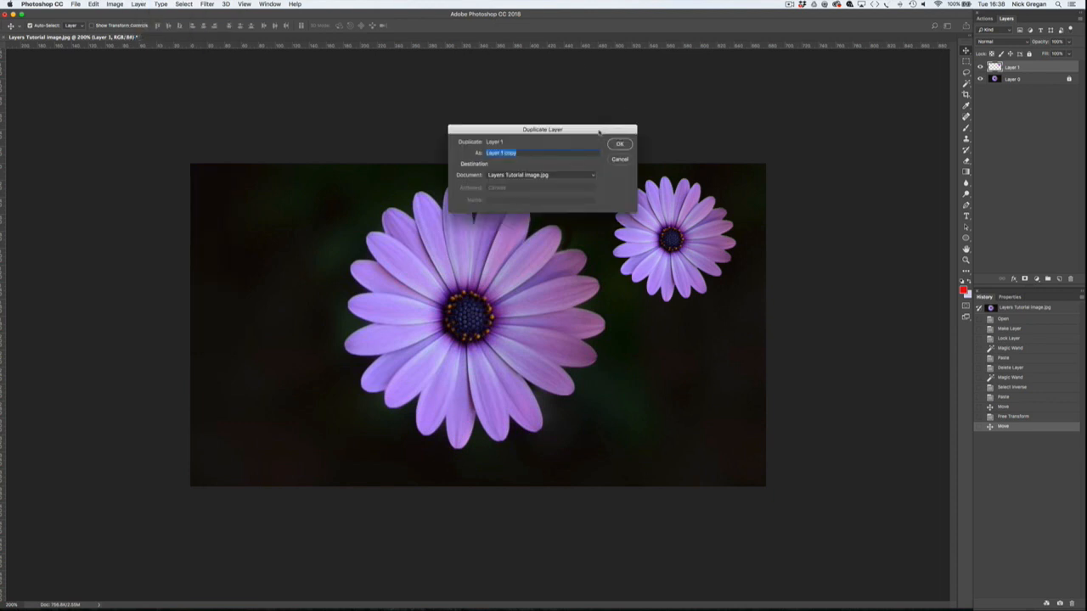
drag(599, 132, 565, 107)
click(585, 121)
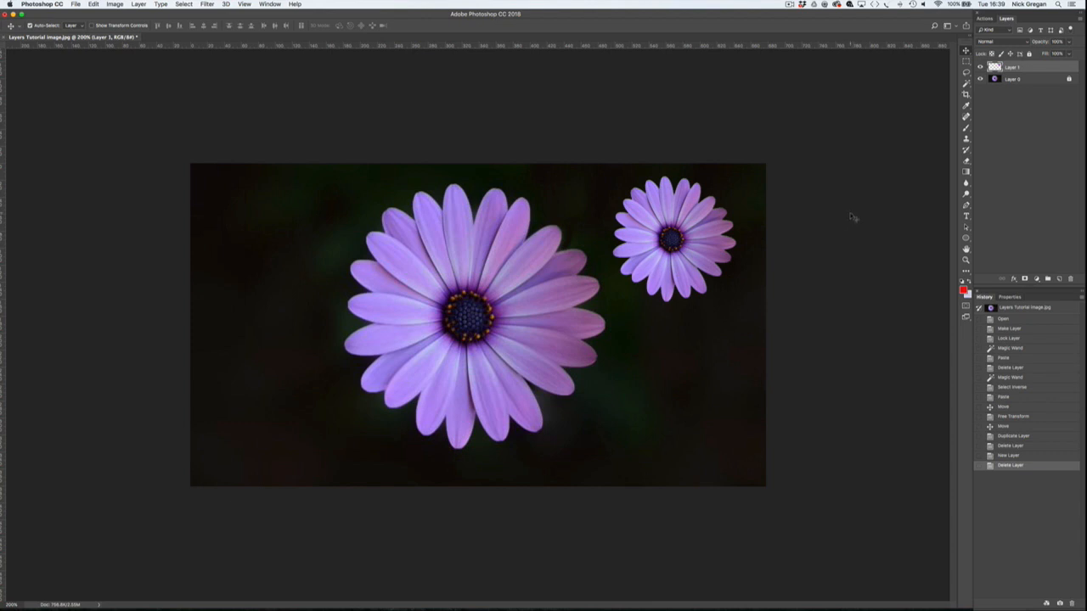
Step: Duplicate the small flower's layer into the image's lower-left area and enlarge the copy slightly with Free Transform
key(super+j)
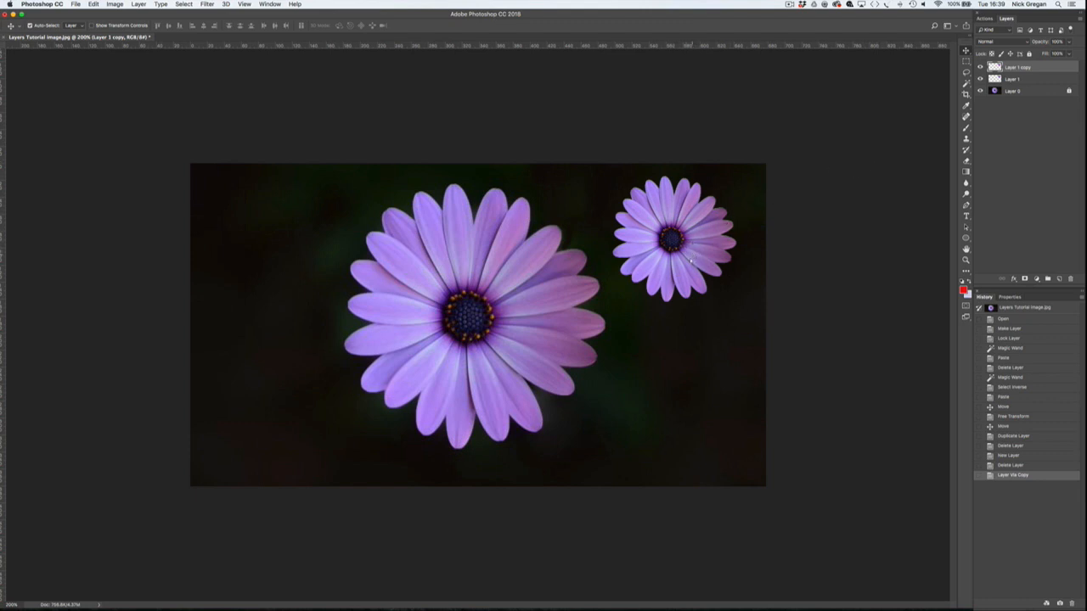
drag(692, 262, 299, 382)
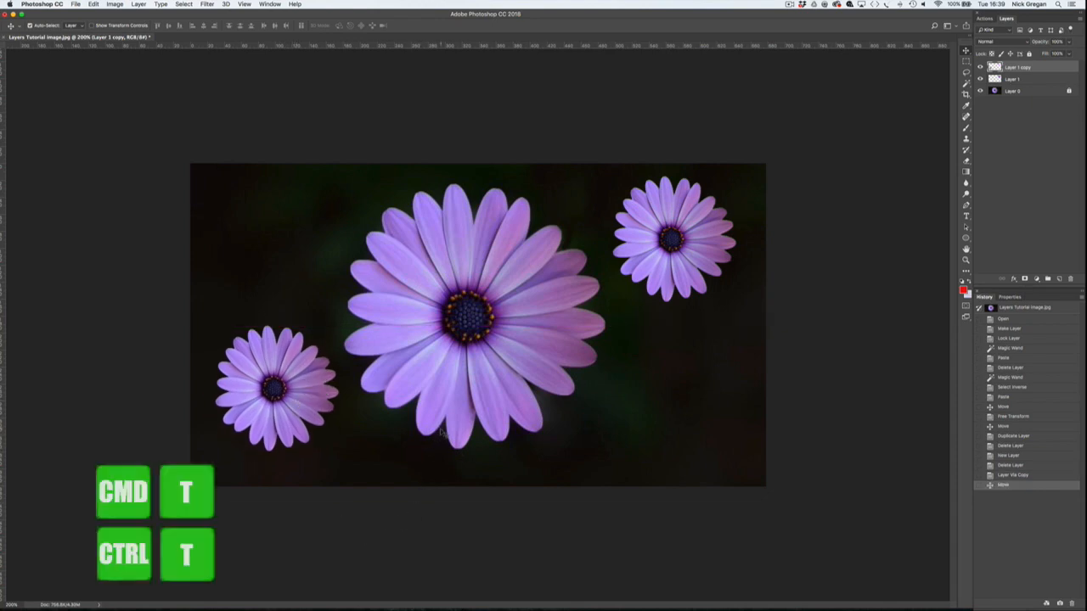
key(super+t)
mouse_move(338, 326)
mouse_down()
mouse_move(356, 323)
mouse_move(329, 321)
mouse_move(337, 325)
mouse_up()
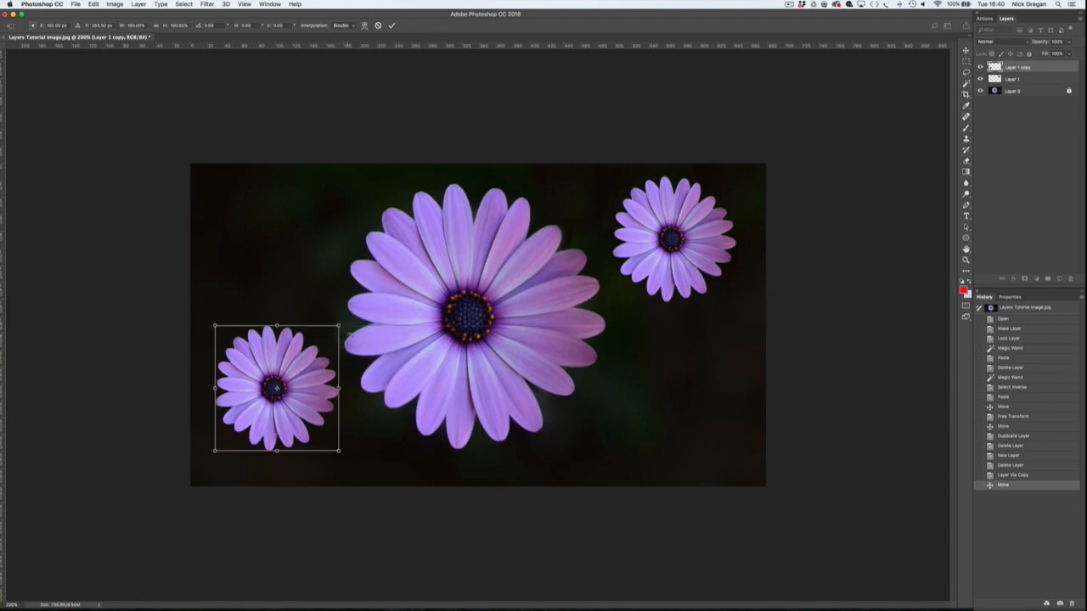
drag(338, 325, 355, 309)
key(Return)
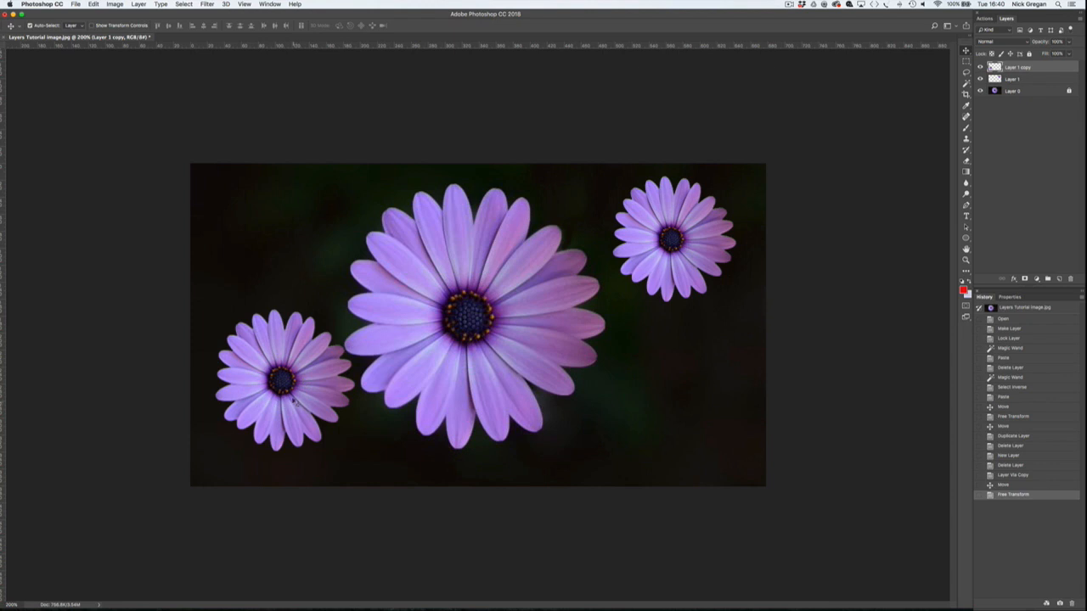
Step: Move the lower-left flower slightly down toward the image's corner
drag(283, 395, 276, 409)
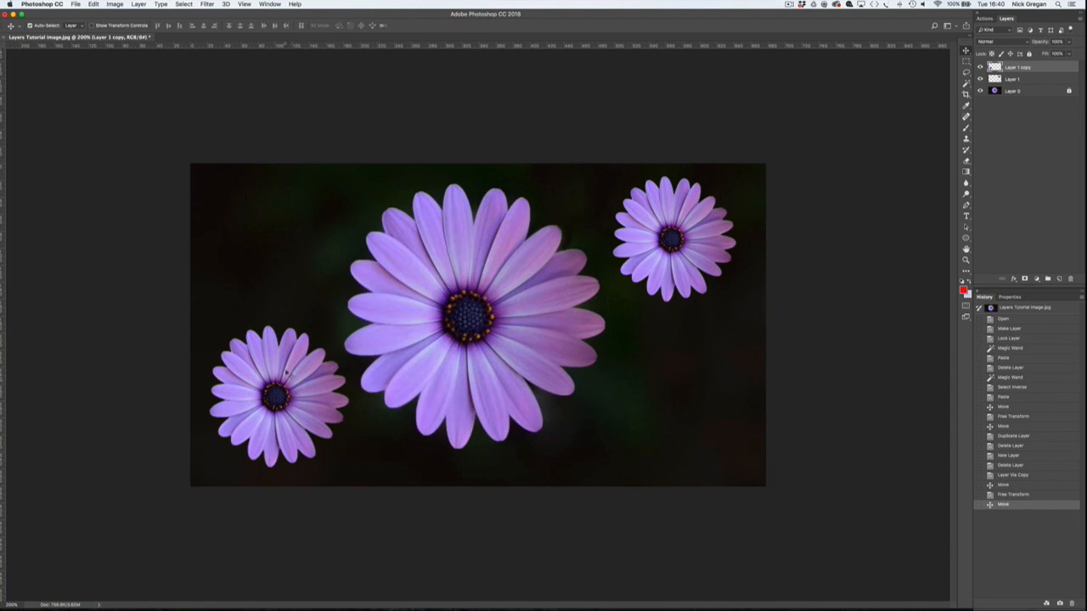
mouse_move(291, 386)
mouse_down()
mouse_move(290, 285)
mouse_move(289, 384)
mouse_up()
Step: Hide and show Layer 1 copy, Layer 1 and Layer 0 one at a time to examine what each contains
click(981, 67)
click(981, 67)
click(980, 67)
click(981, 68)
click(981, 79)
click(981, 79)
click(981, 91)
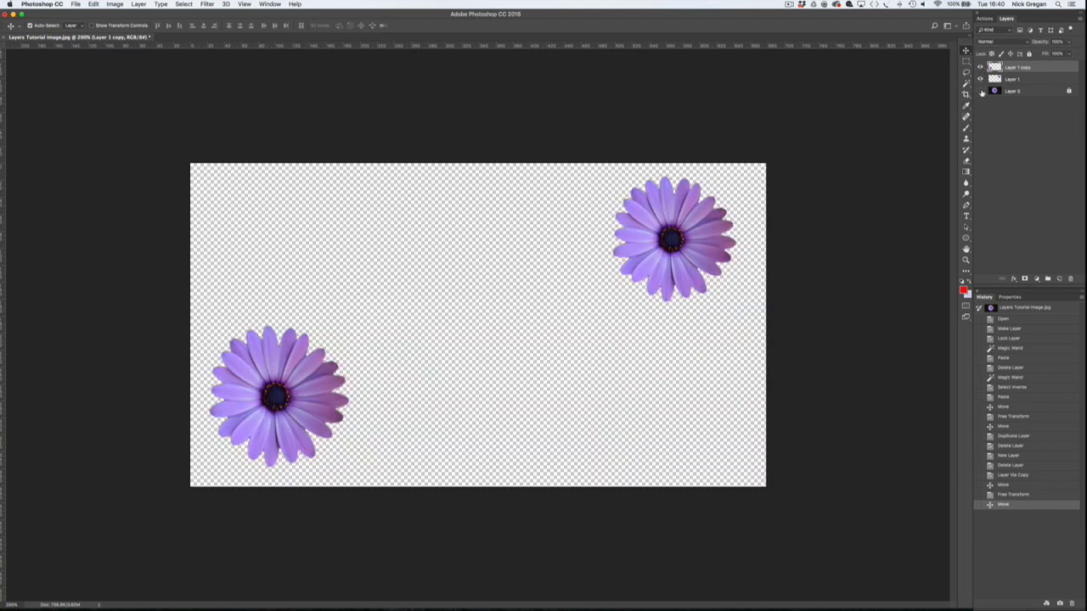
click(981, 91)
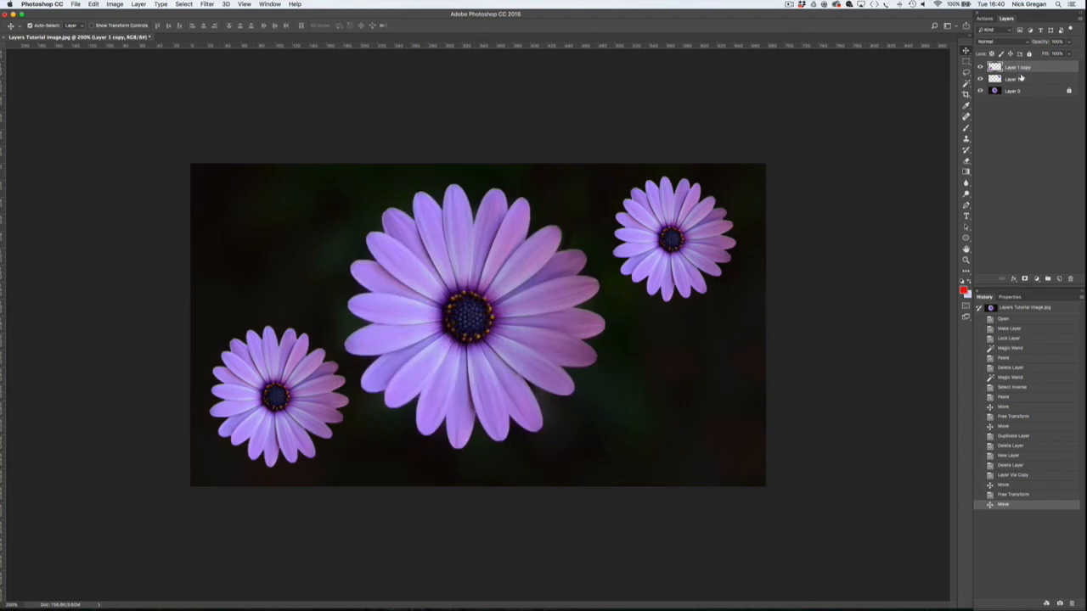
Step: Place Layer 1 copy below Layer 1 in the layer order and move its flower beneath the upper-right flower
drag(1025, 67, 1023, 86)
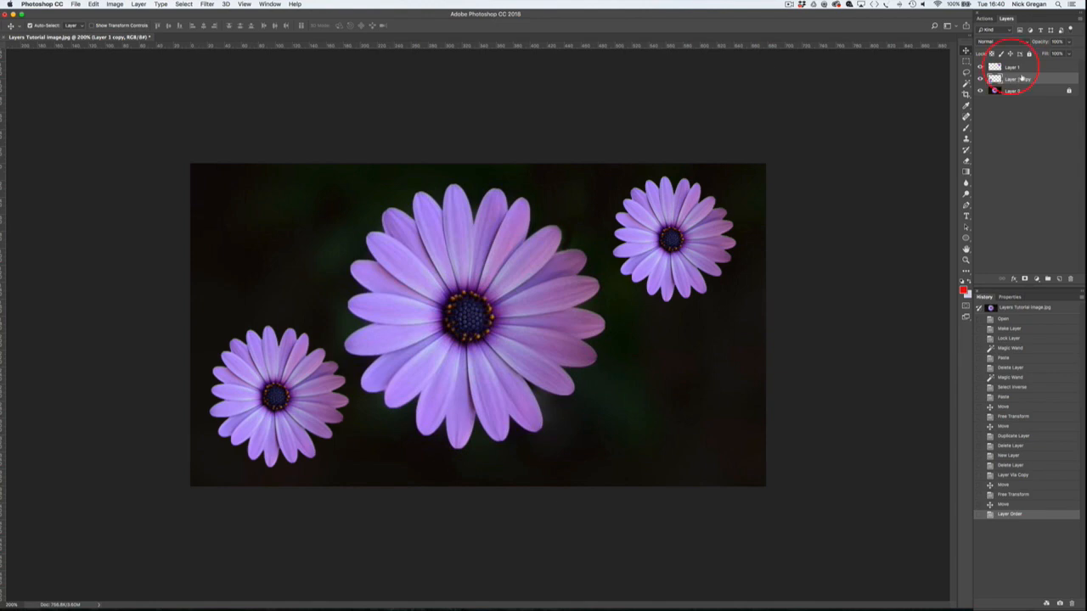
mouse_move(1024, 79)
mouse_down()
mouse_move(1023, 65)
mouse_move(1027, 88)
mouse_up()
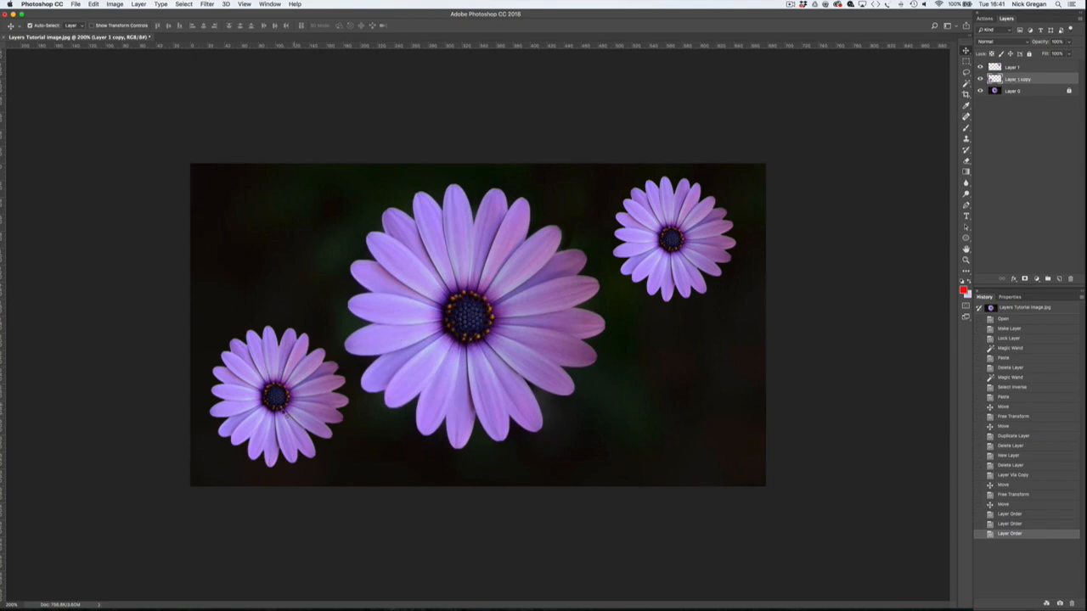
drag(280, 408, 671, 384)
key(Left)
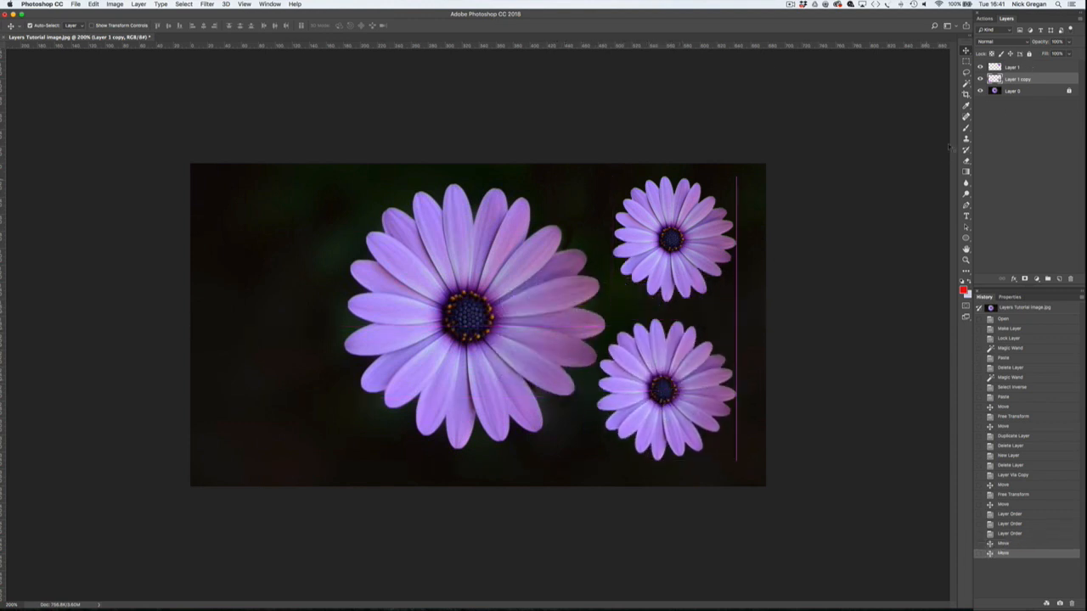
Step: Place Layer 1 below Layer 1 copy in the layer order and move the lower flower back to the image's lower-left area
click(1028, 68)
mouse_move(692, 244)
mouse_down()
mouse_move(633, 266)
mouse_move(676, 313)
mouse_move(674, 372)
mouse_move(694, 244)
mouse_move(709, 237)
mouse_up()
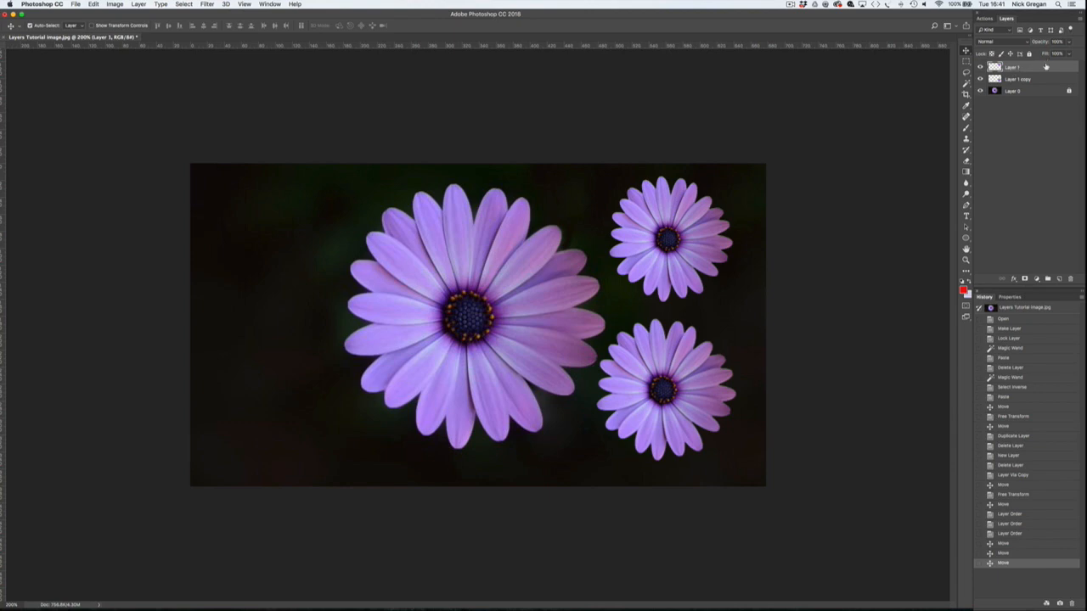
drag(1046, 66, 1046, 86)
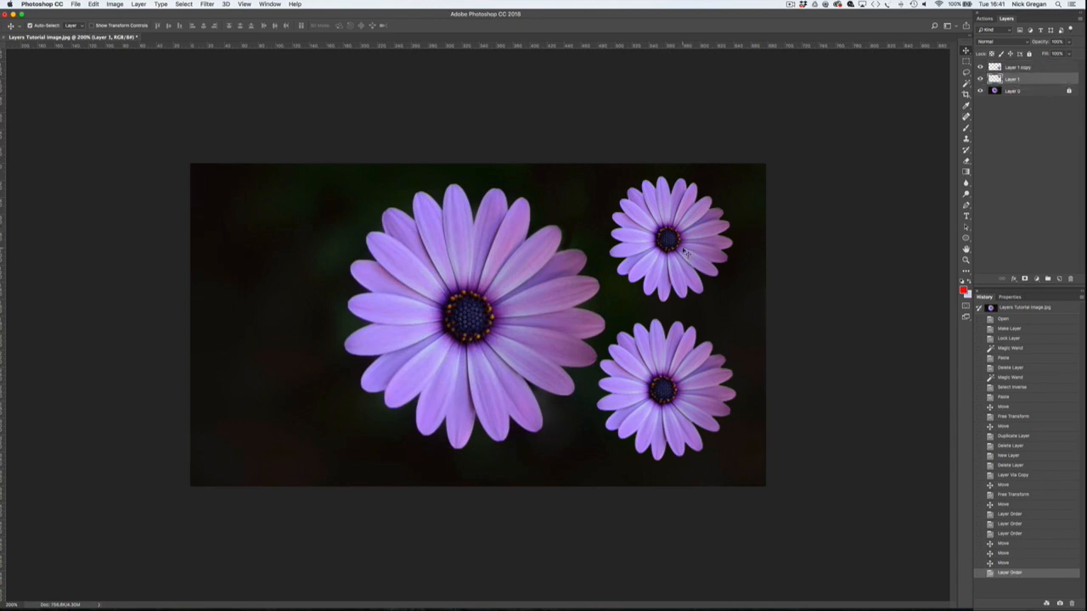
mouse_move(671, 242)
mouse_down()
mouse_move(658, 237)
mouse_move(671, 301)
mouse_move(664, 273)
mouse_move(595, 284)
mouse_move(671, 244)
mouse_up()
drag(664, 389, 294, 380)
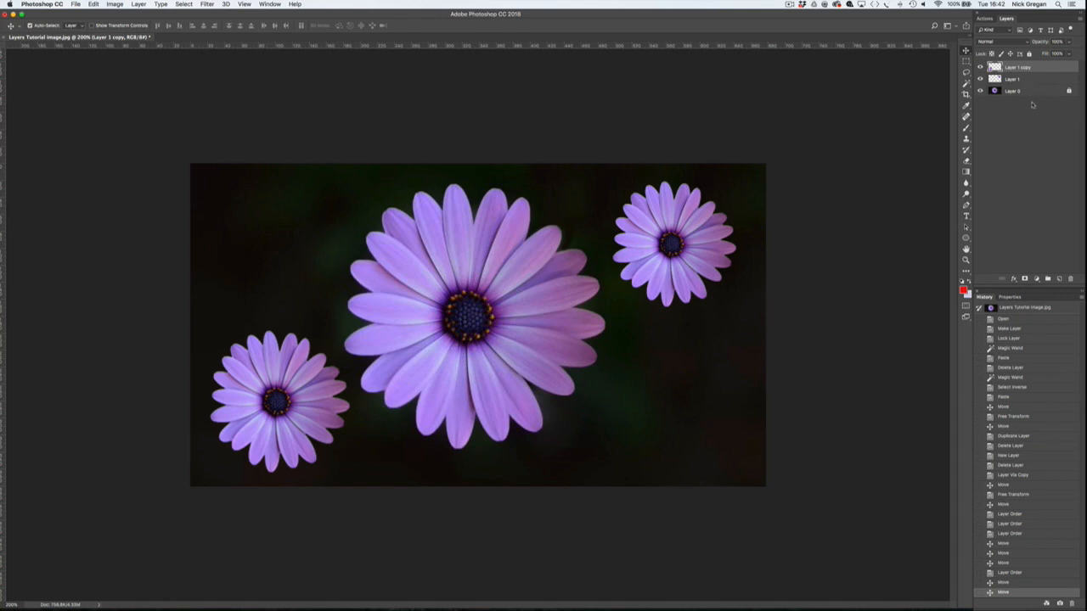
Step: Duplicate Layer 1 copy and rename the three flower layers, from top to bottom, as 3, 2 and 1
key(super+j)
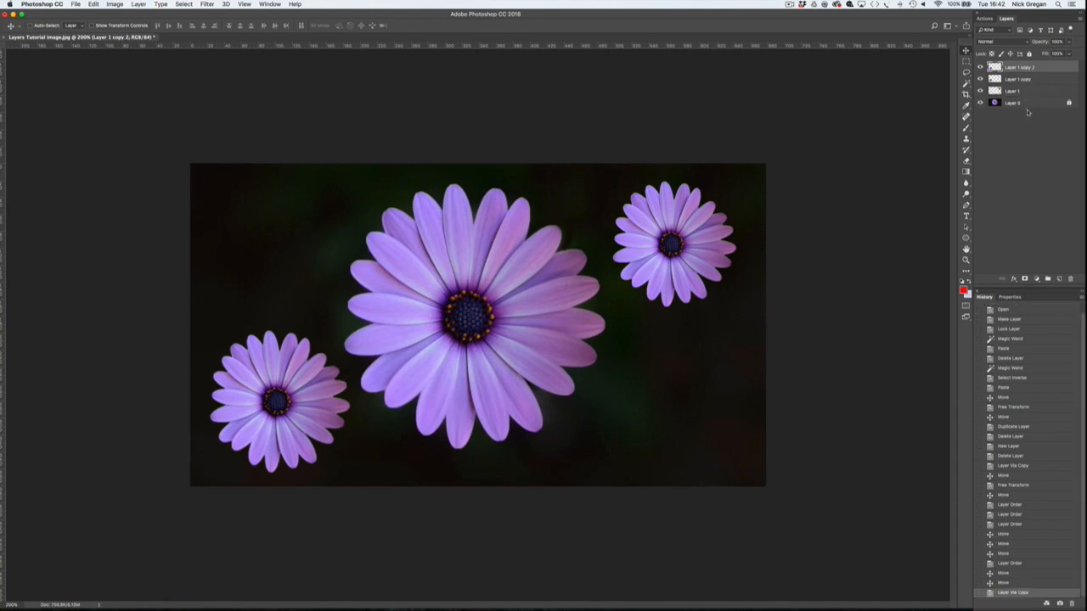
key(super)
double_click(1028, 68)
text(d)
key(BackSpace)
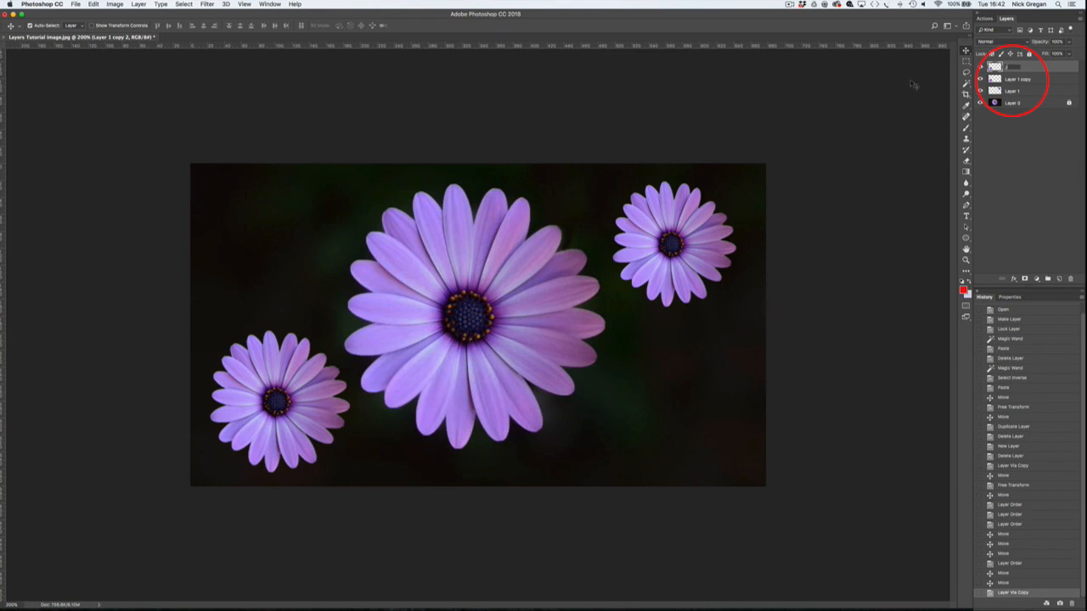
key(Tab)
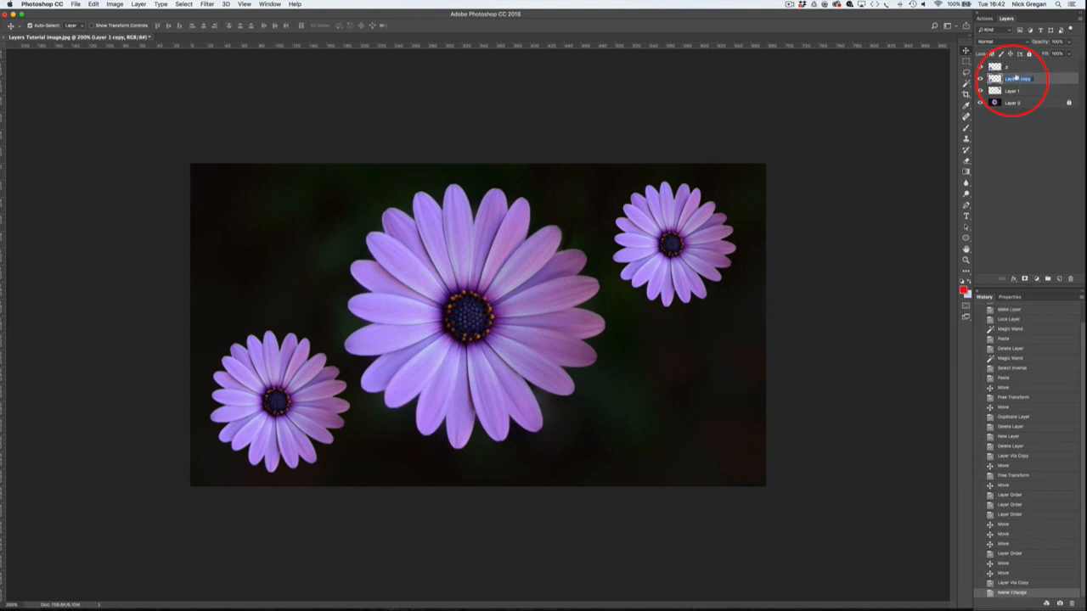
text(2)
key(Tab)
text(1)
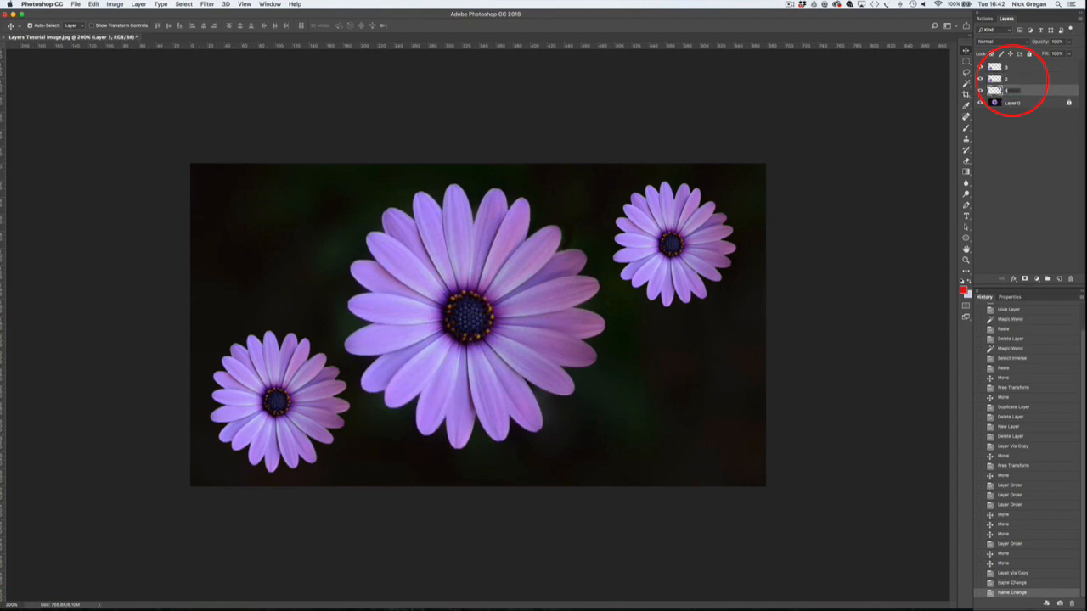
key(Return)
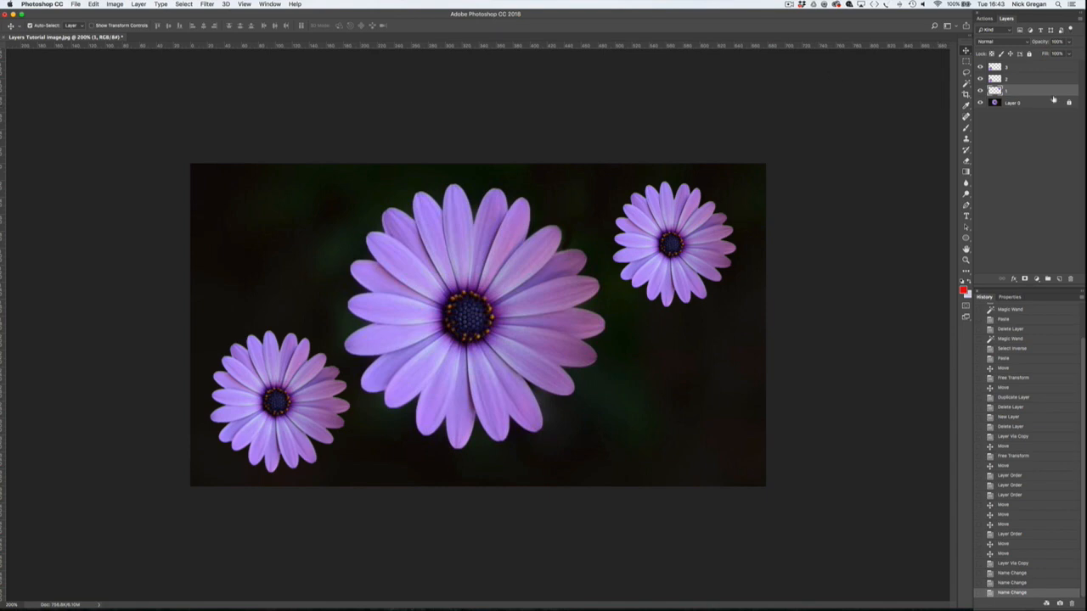
Step: Move layer 3's flower straight up into the image's upper-left area
click(1028, 69)
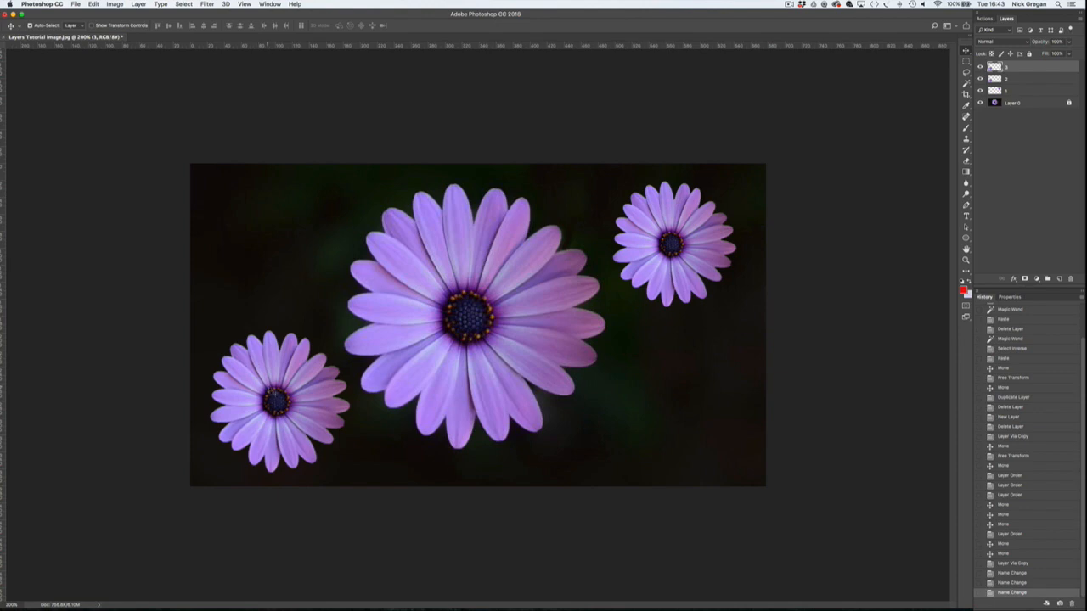
drag(267, 386, 268, 231)
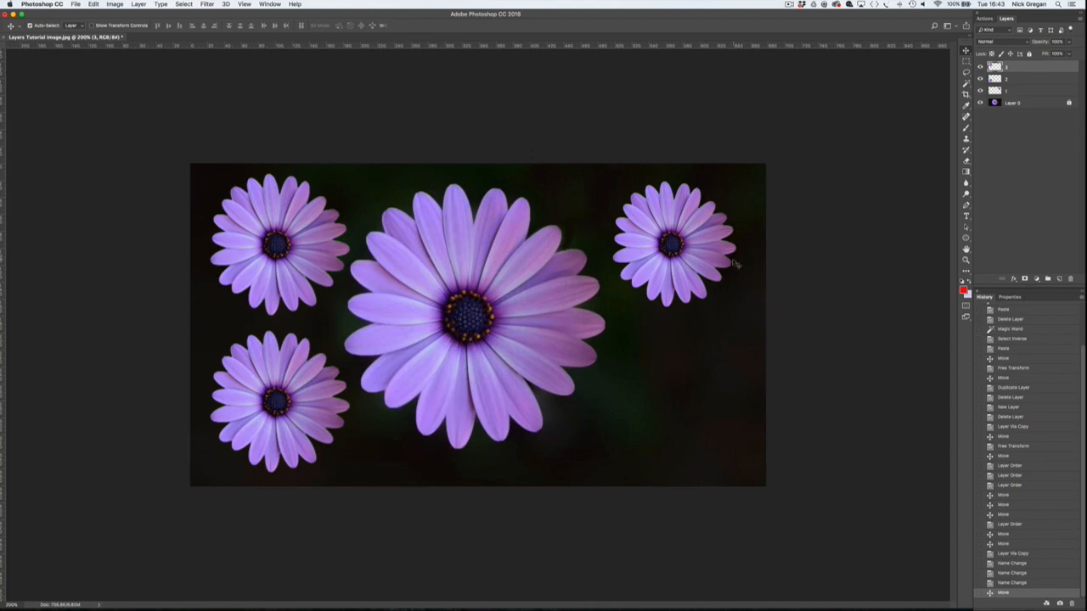
Step: Group layers 3 and 2 and name the group "2 Flowers"
shift+click(1035, 79)
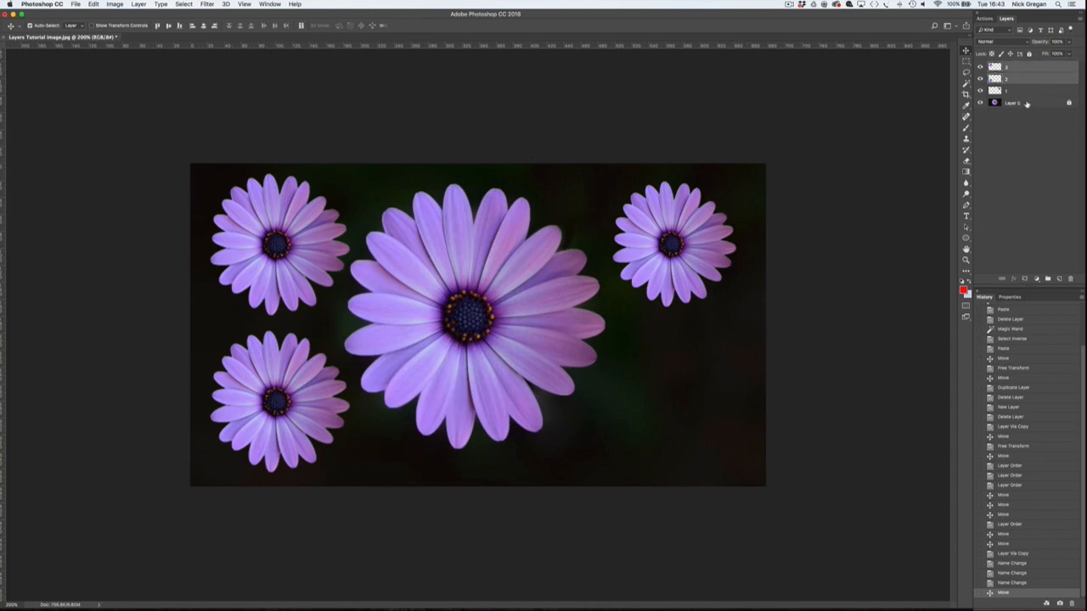
key(cmd+g)
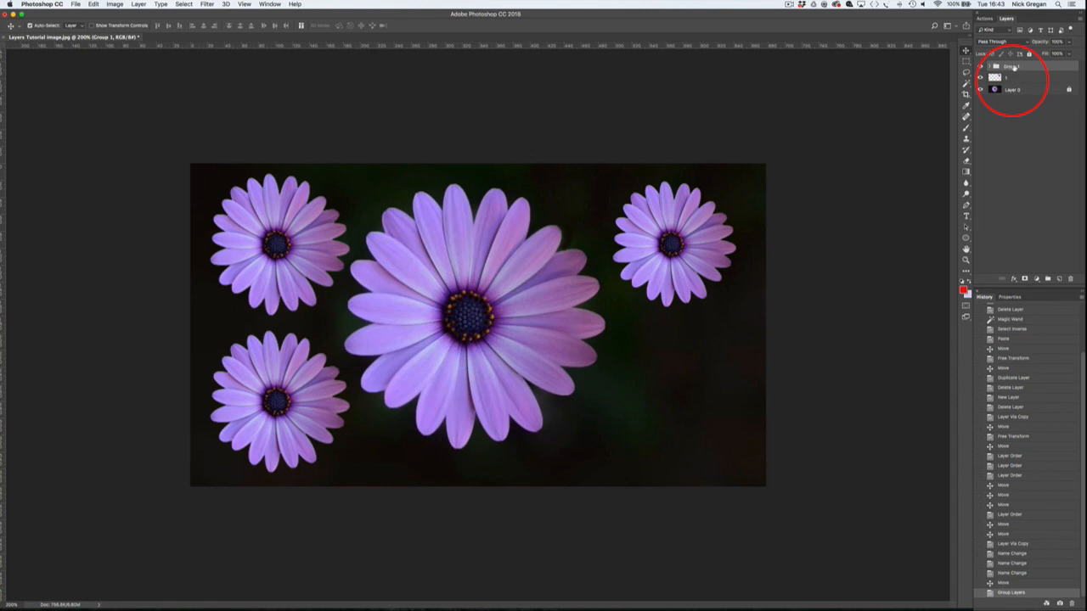
double_click(1016, 67)
text(Flowers)
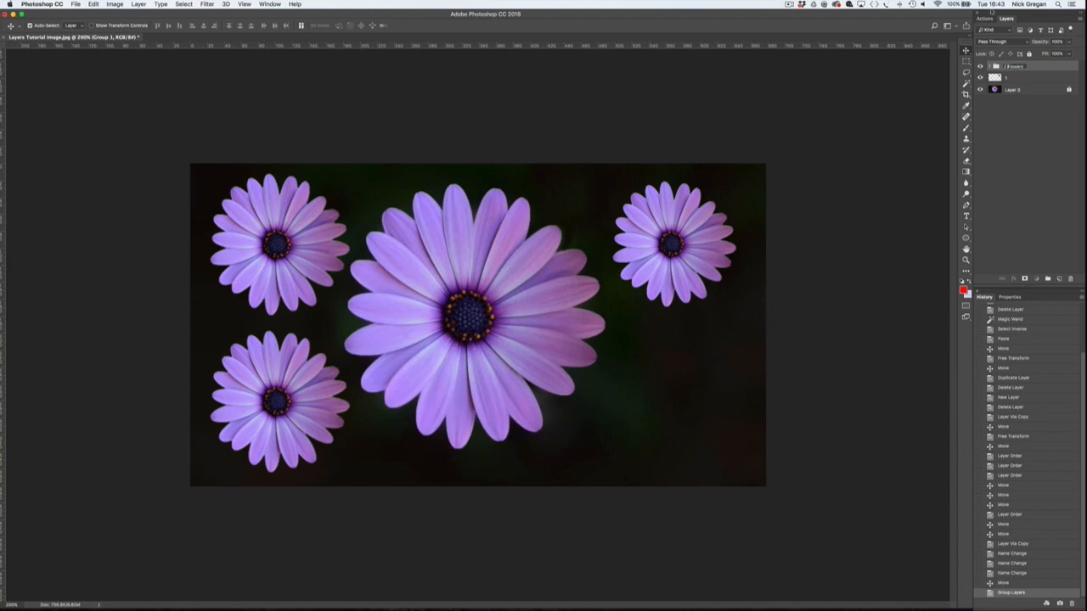
click(1005, 79)
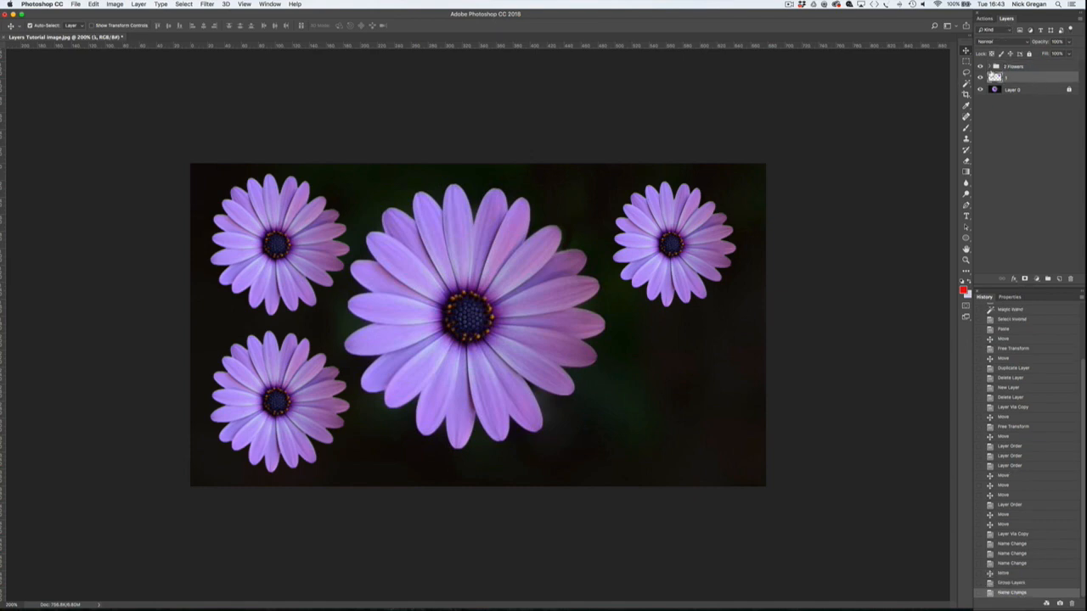
Step: Hide and show layer 1 and the 2 Flowers group to compare what each controls in the image
click(981, 77)
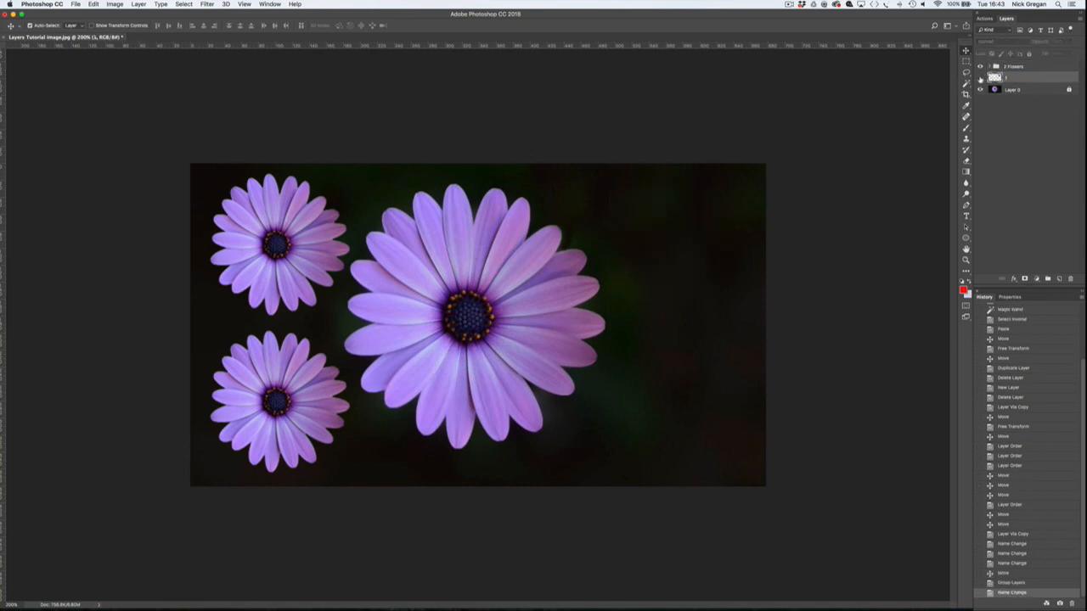
click(981, 77)
click(981, 77)
click(981, 78)
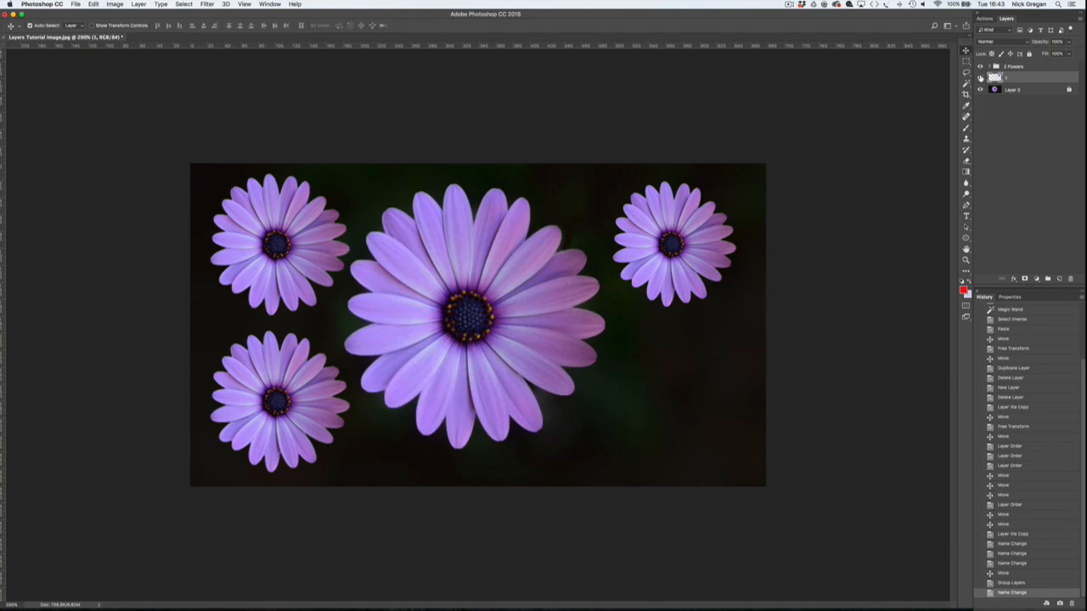
click(981, 67)
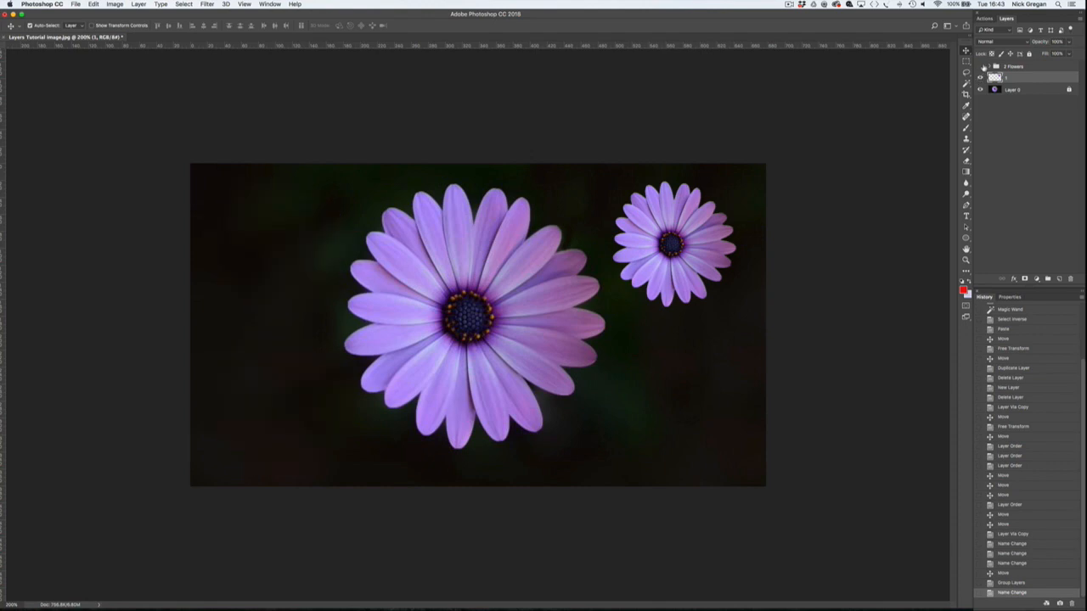
click(981, 66)
click(982, 66)
click(982, 66)
Step: Expand the 2 Flowers group, hide and show layers 2 and 3 individually, and collapse the group
click(990, 66)
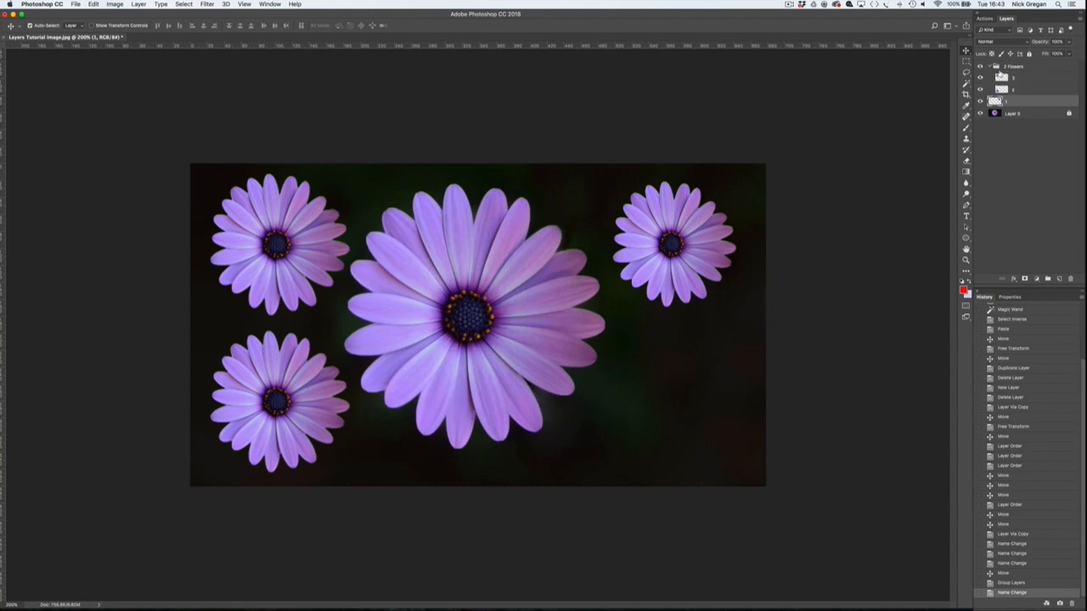
click(981, 89)
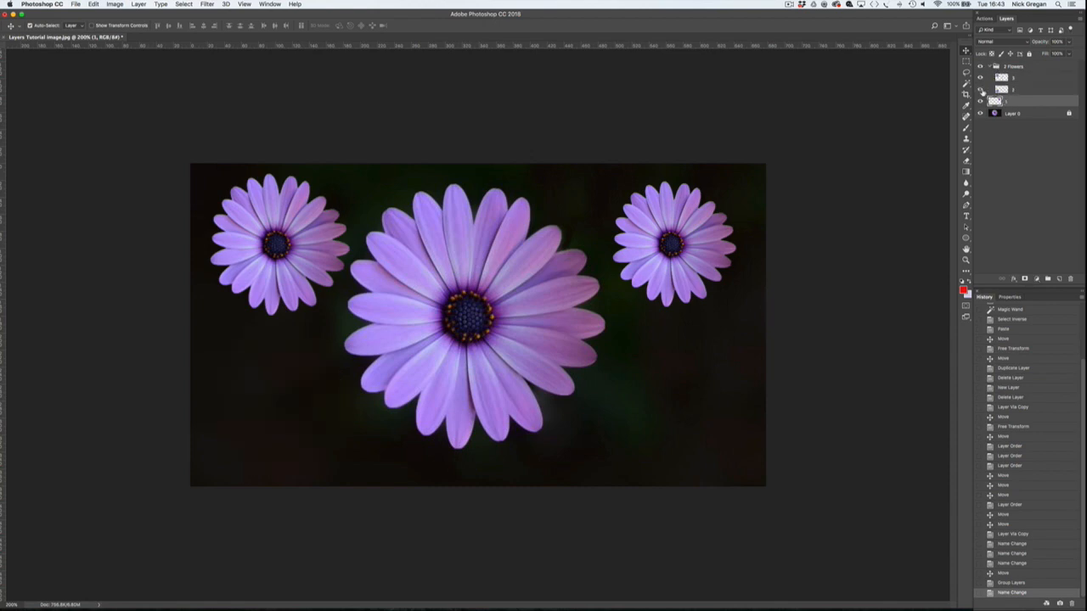
click(981, 89)
click(981, 79)
click(981, 78)
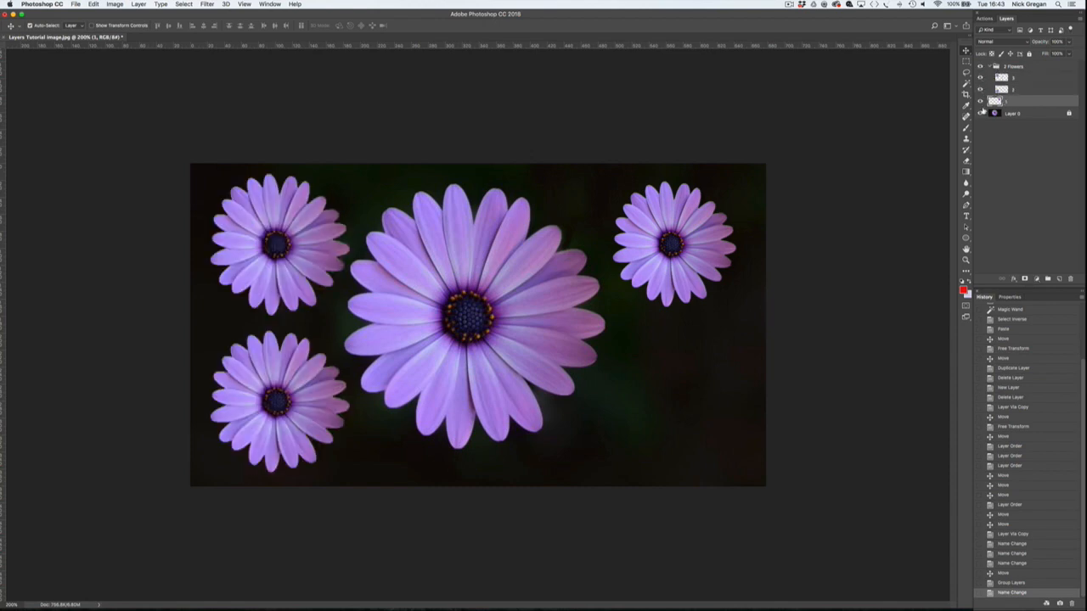
click(990, 67)
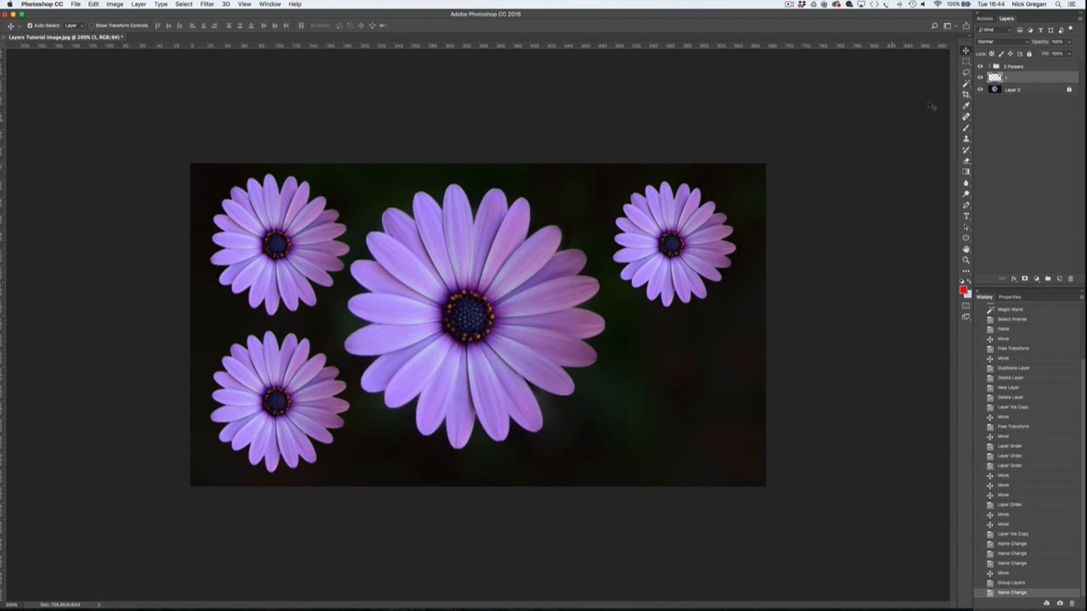
Step: Lower layer 1's opacity to about half to try the effect and restore it to 100%
click(980, 77)
click(980, 77)
click(1070, 44)
drag(1070, 54, 1050, 57)
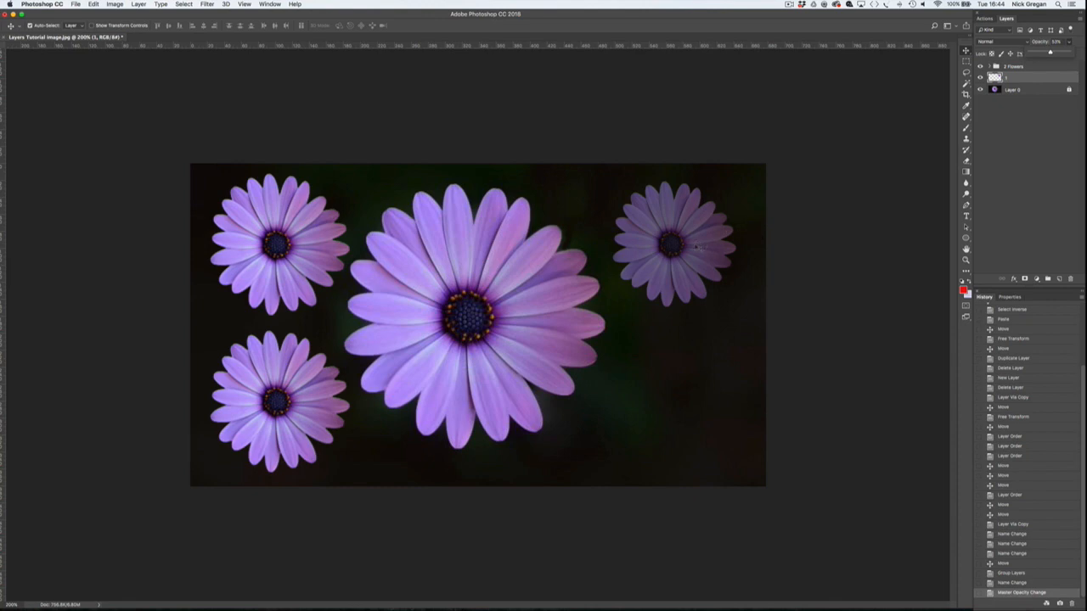
mouse_move(690, 246)
mouse_down()
mouse_move(556, 305)
mouse_move(313, 333)
mouse_move(395, 296)
mouse_move(422, 339)
mouse_move(486, 389)
mouse_move(546, 377)
mouse_move(588, 287)
mouse_move(691, 239)
mouse_move(685, 248)
mouse_up()
click(1069, 42)
drag(1067, 53, 1085, 53)
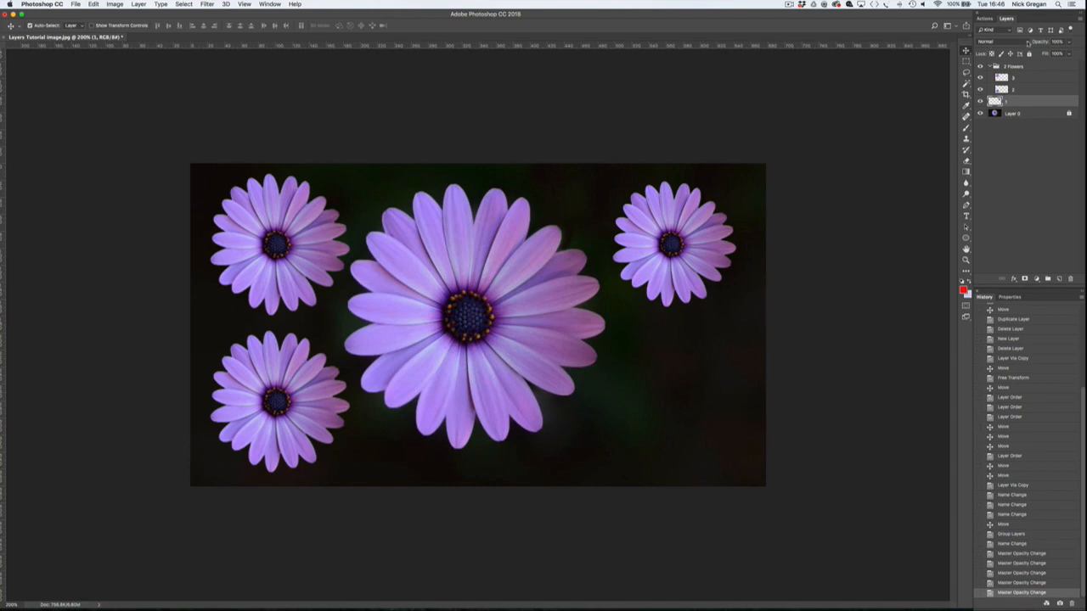
Step: Look through the available blend modes for layer 1 and keep Normal
click(1027, 43)
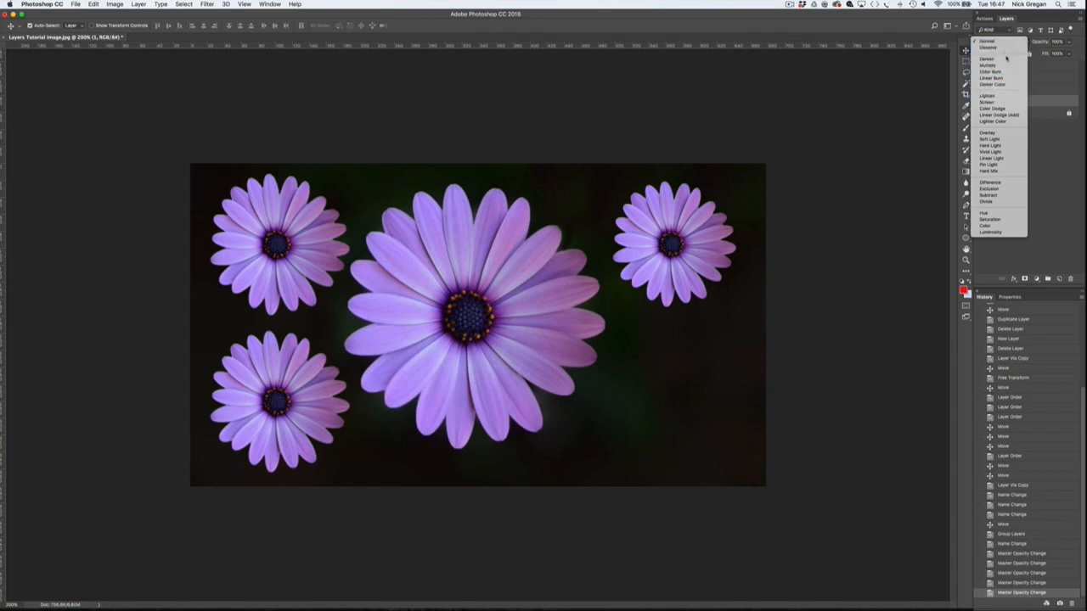
click(990, 41)
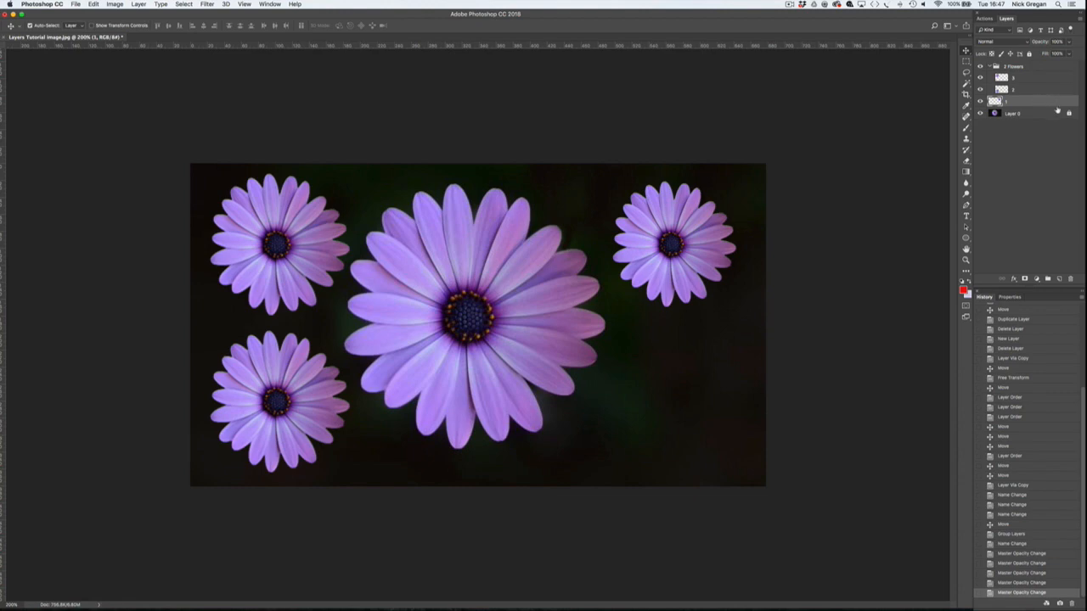
Step: Add a new layer above layer 1 and choose the Brush tool with a bright turquoise foreground colour
click(1059, 280)
click(1059, 280)
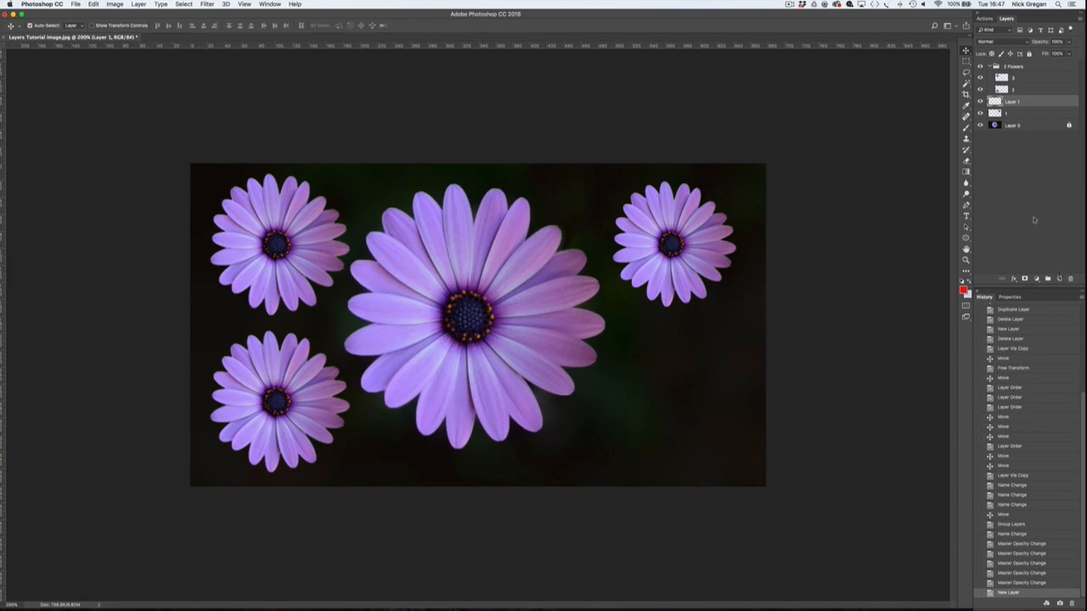
key(b)
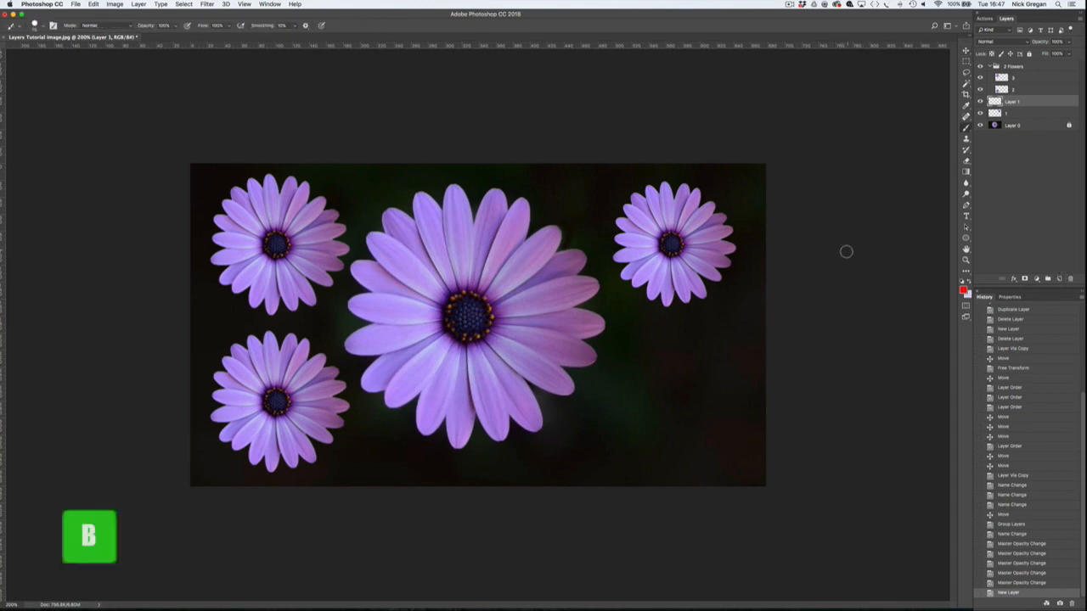
click(964, 290)
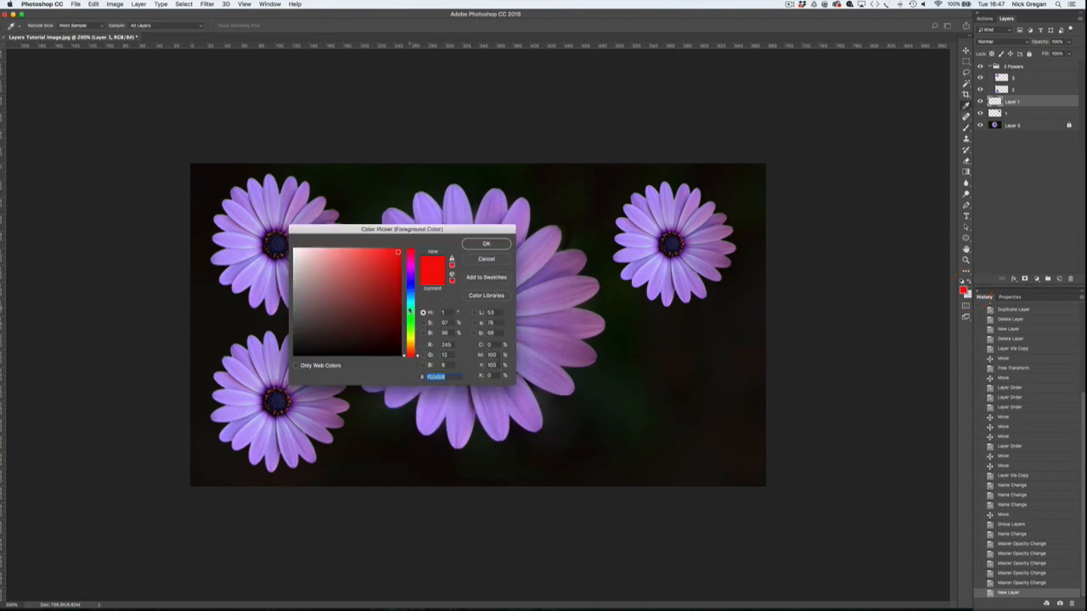
click(410, 304)
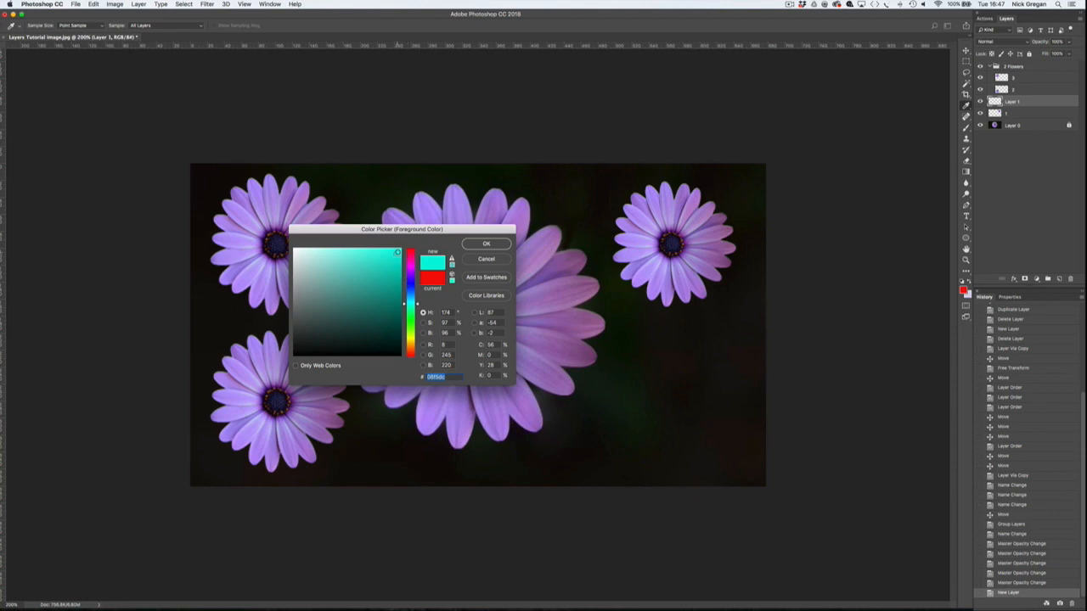
drag(397, 252, 386, 253)
click(481, 246)
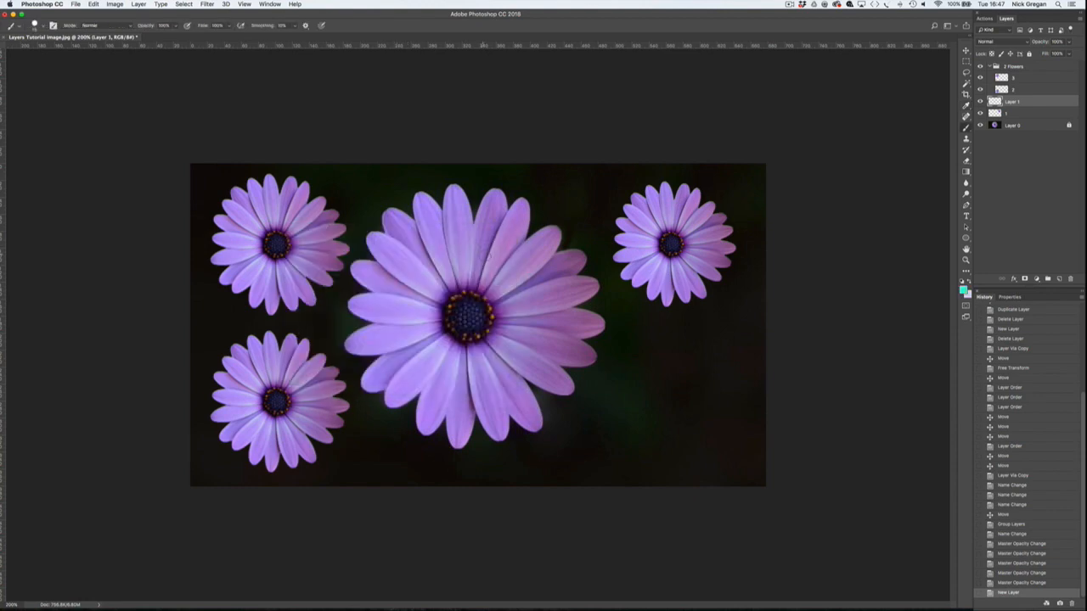
Step: Paint a closed freehand loop on the new layer with a Hard Round brush, in the dark area below the upper-right flower
click(41, 27)
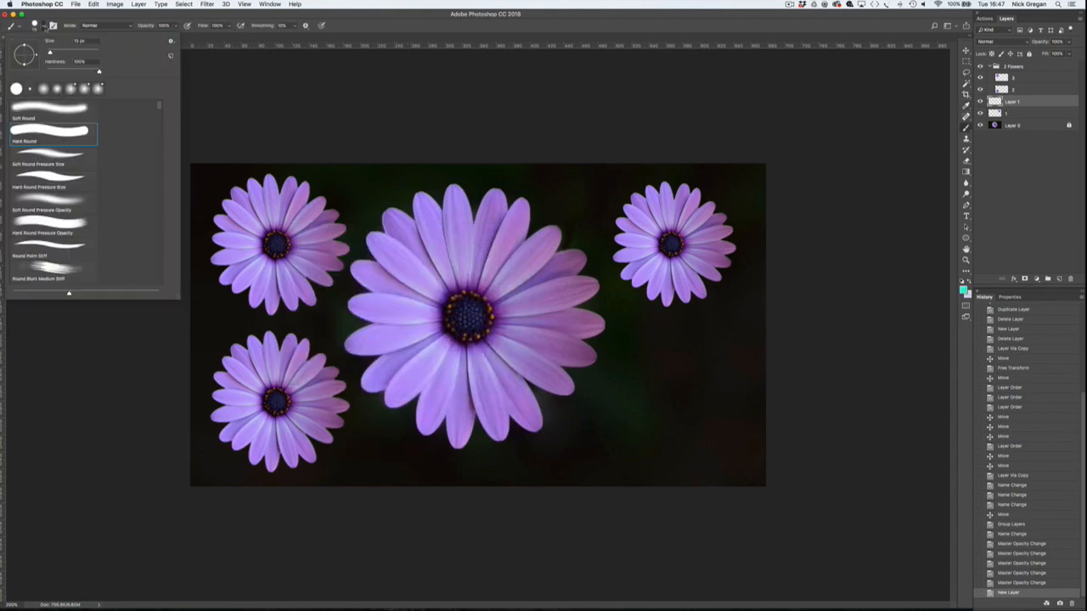
click(52, 130)
click(46, 28)
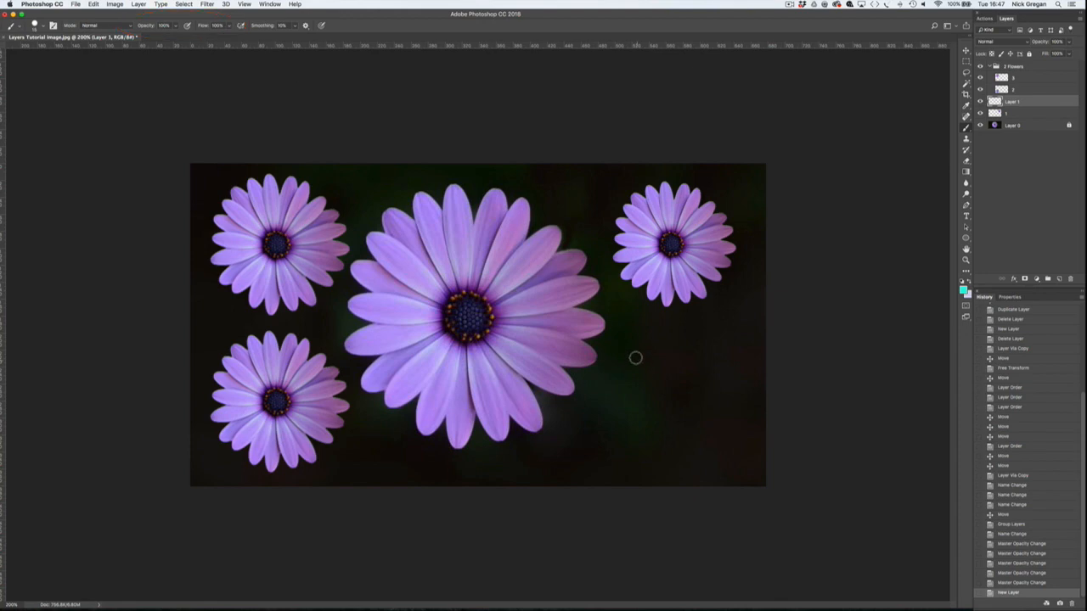
mouse_move(624, 384)
mouse_down()
mouse_move(661, 355)
mouse_move(703, 362)
mouse_move(719, 386)
mouse_move(639, 450)
mouse_move(600, 436)
mouse_move(649, 395)
mouse_move(612, 373)
mouse_up()
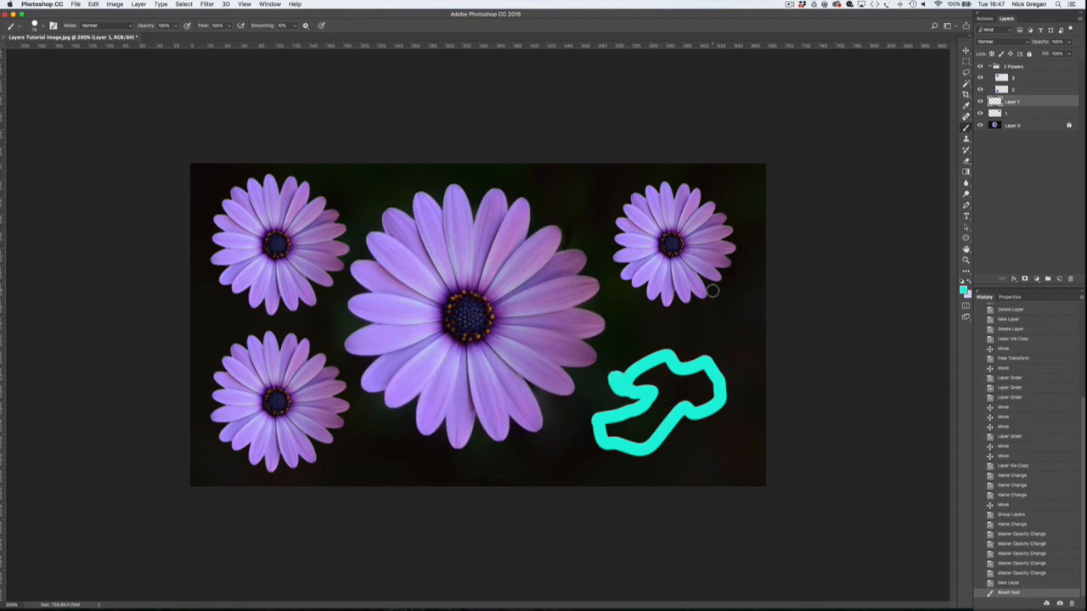
Step: Move the painted loop across to the two left flowers and back to the dark area below the upper-right flower
key(v)
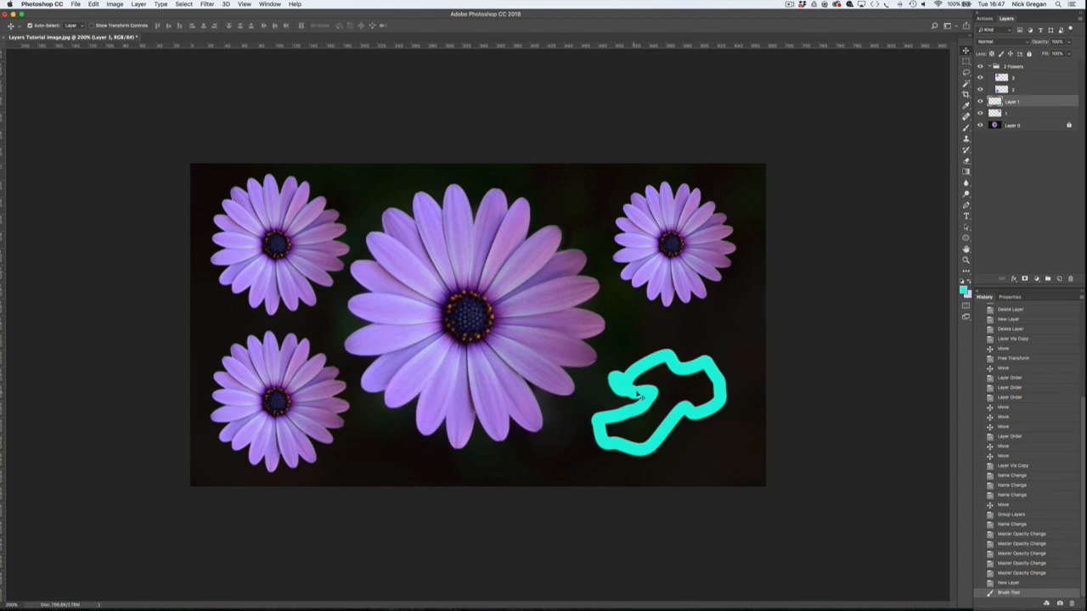
mouse_move(639, 396)
mouse_down()
mouse_move(444, 338)
mouse_move(639, 268)
mouse_move(295, 246)
mouse_move(270, 297)
mouse_move(280, 284)
mouse_up()
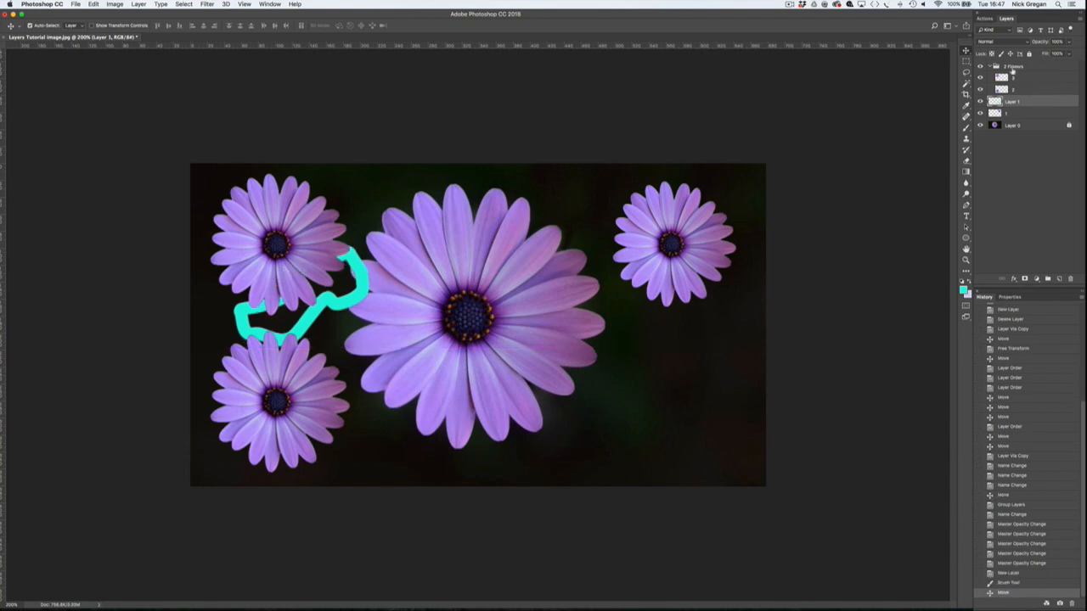
mouse_move(377, 311)
mouse_down()
mouse_move(338, 331)
mouse_move(403, 332)
mouse_move(684, 262)
mouse_move(284, 341)
mouse_move(294, 328)
mouse_move(285, 370)
mouse_move(290, 322)
mouse_move(291, 347)
mouse_move(296, 324)
mouse_move(669, 414)
mouse_move(712, 404)
mouse_up()
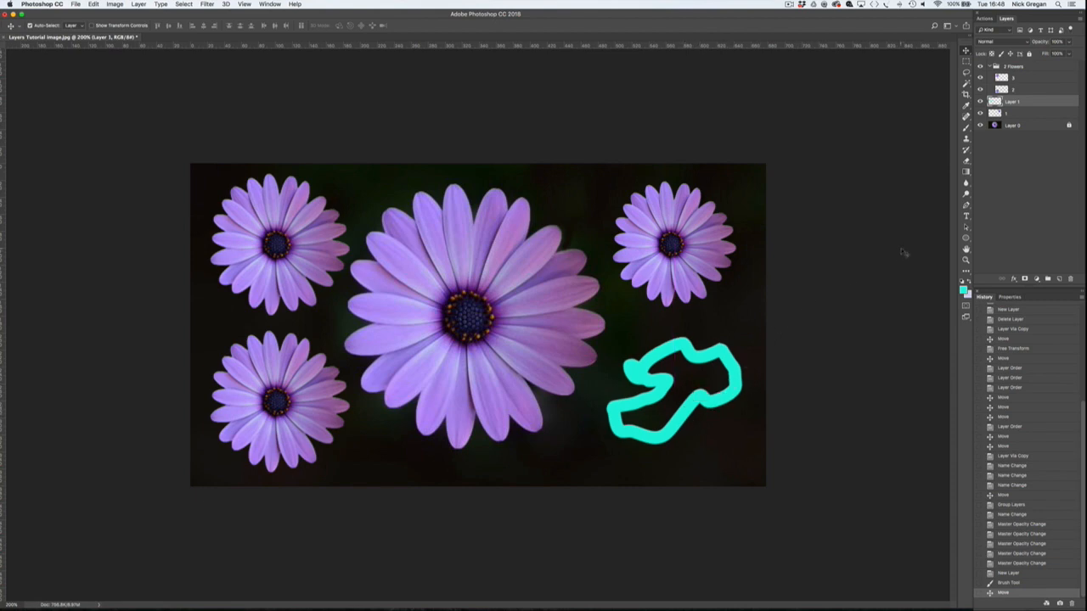
Step: Shift the flower on layer 1 slightly and try the Darken blend mode on that layer
click(1039, 113)
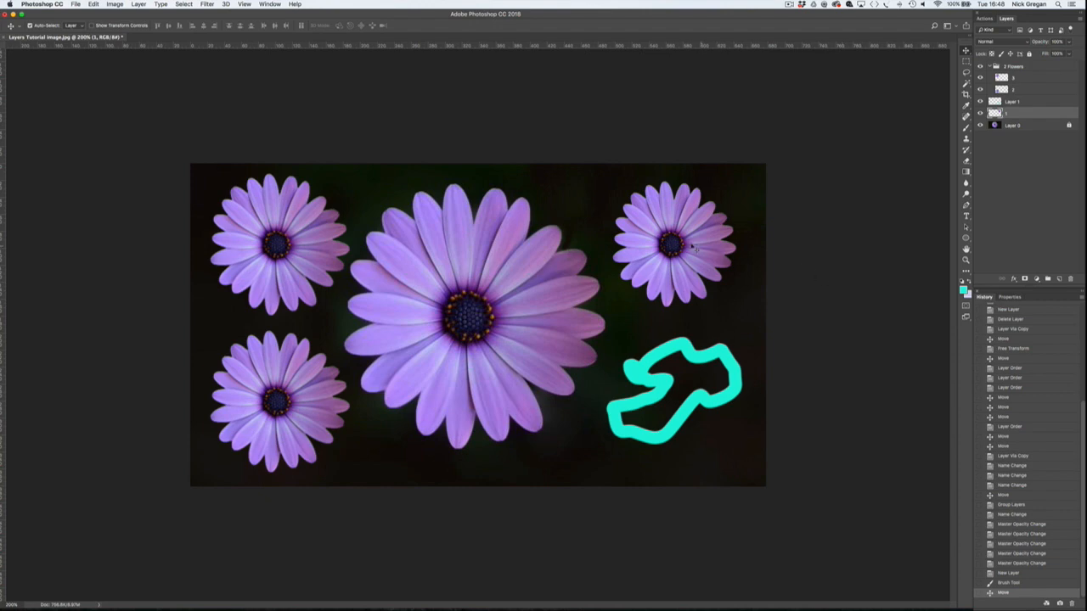
mouse_move(691, 246)
mouse_down()
mouse_move(714, 234)
mouse_move(689, 239)
mouse_move(695, 228)
mouse_up()
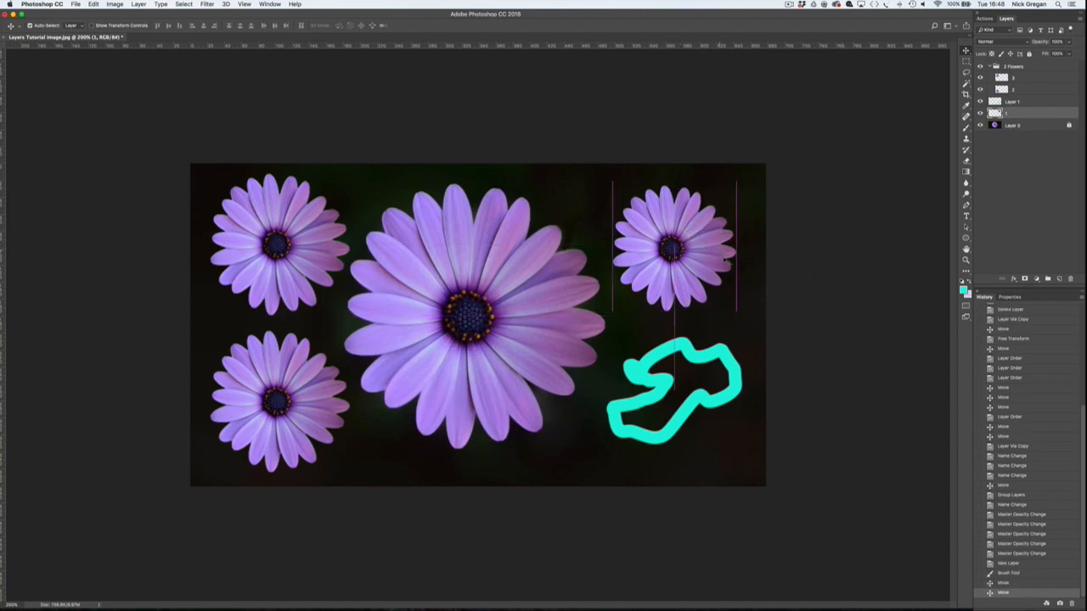
click(1026, 44)
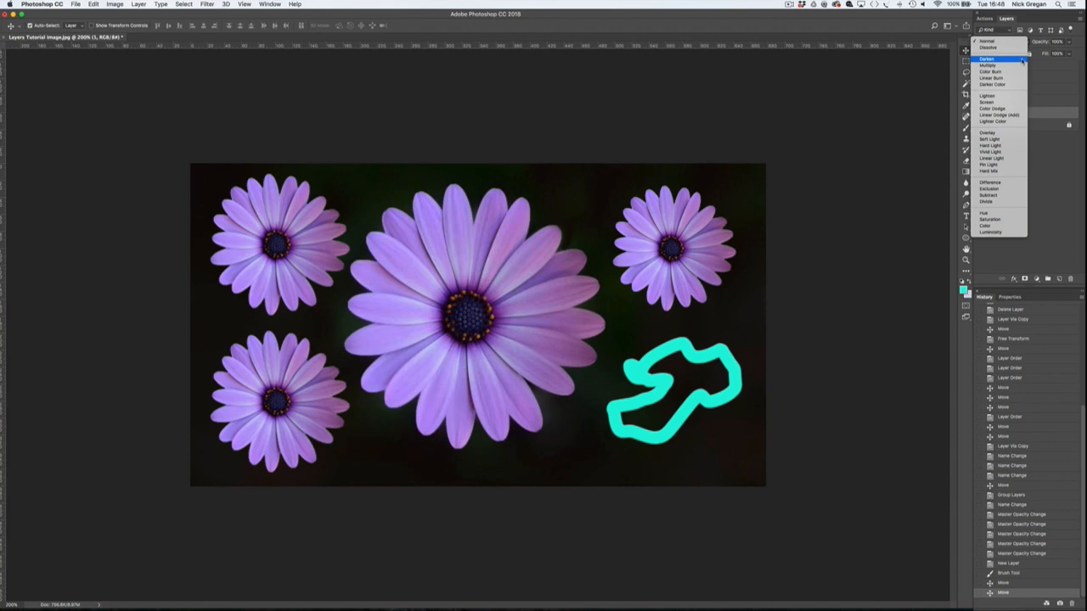
click(1022, 60)
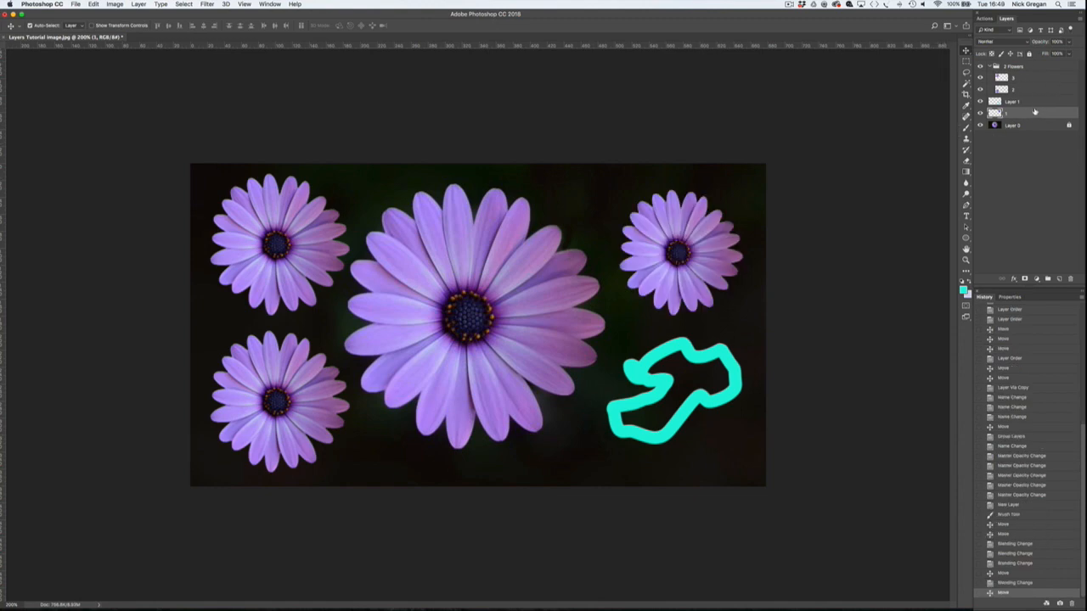
Step: Place layer 1 above the painted layer and rename the painted layer Brush
drag(1035, 112, 1031, 104)
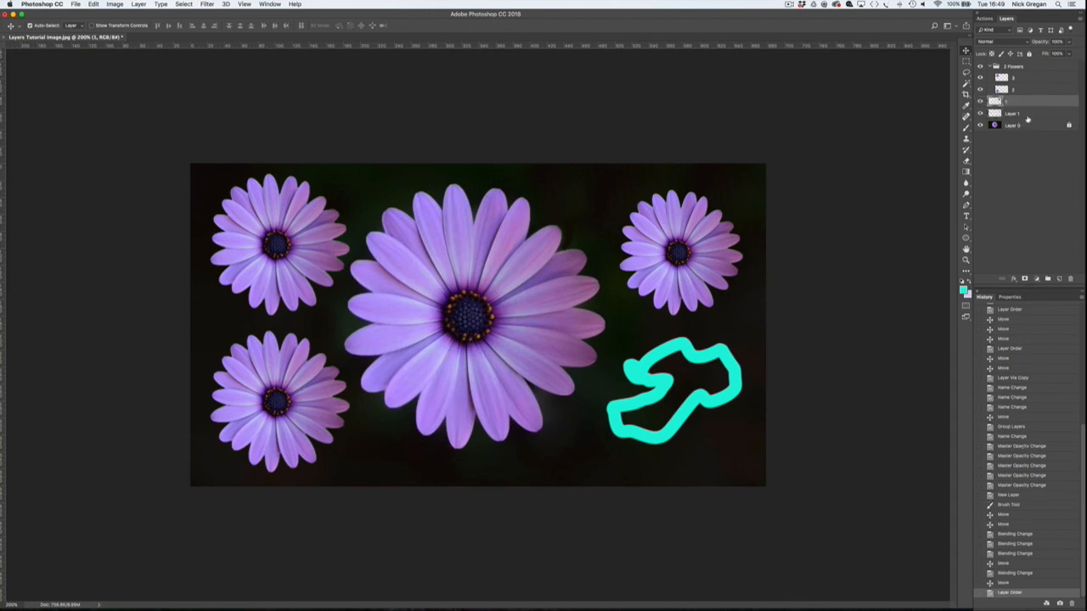
double_click(1021, 114)
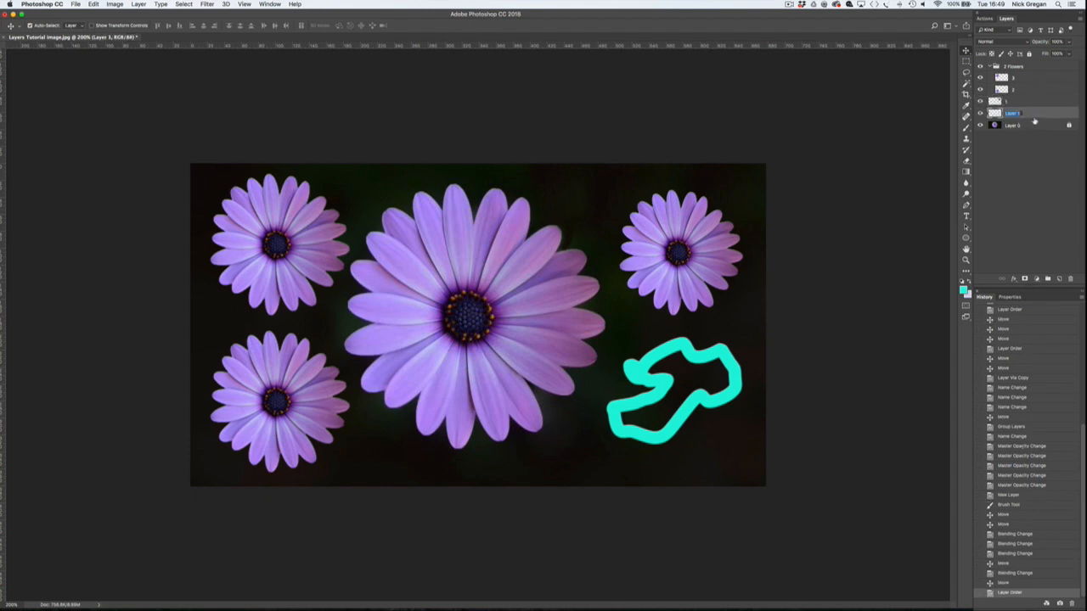
text(4)
click(1040, 128)
Step: Nudge layer 1's flower, apply the Darken blend mode to the layer, and shift it over the dark background
click(1032, 102)
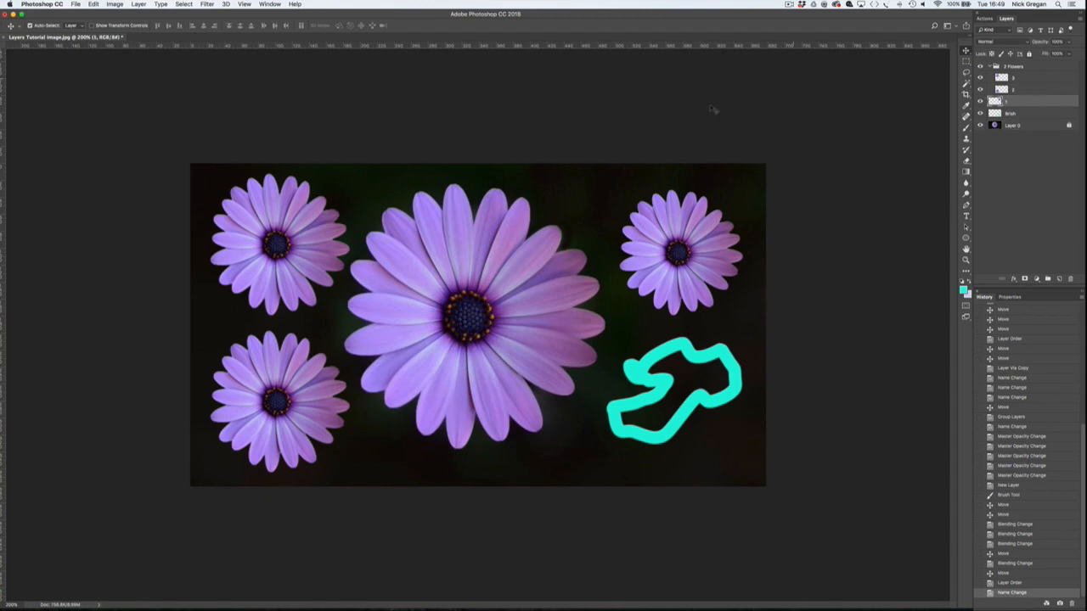
mouse_move(685, 247)
mouse_down()
mouse_move(674, 383)
mouse_move(666, 274)
mouse_move(684, 274)
mouse_move(684, 389)
mouse_move(677, 219)
mouse_up()
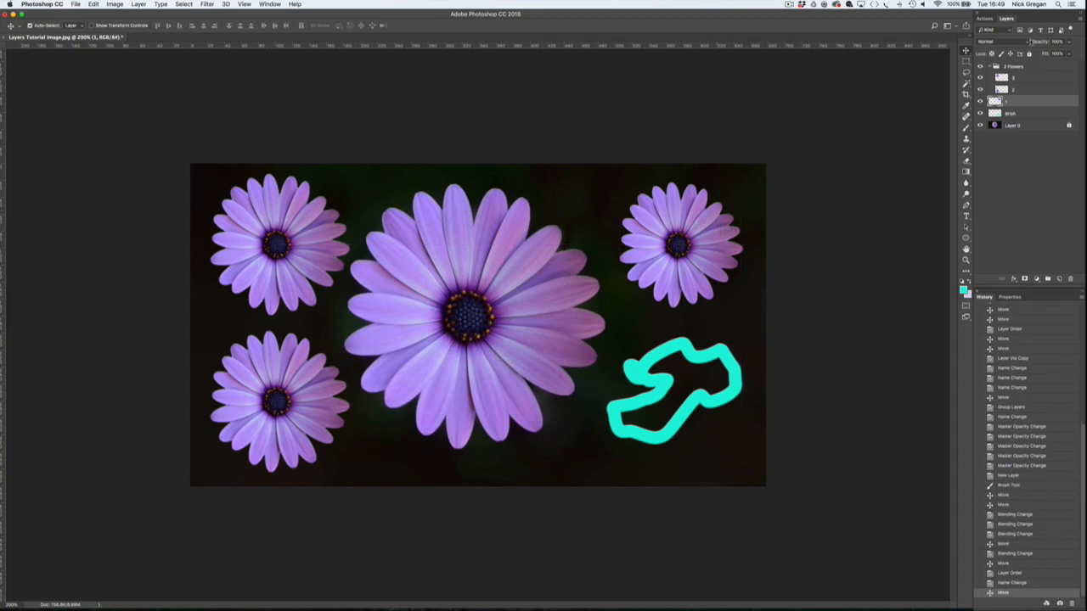
click(1026, 42)
click(1000, 60)
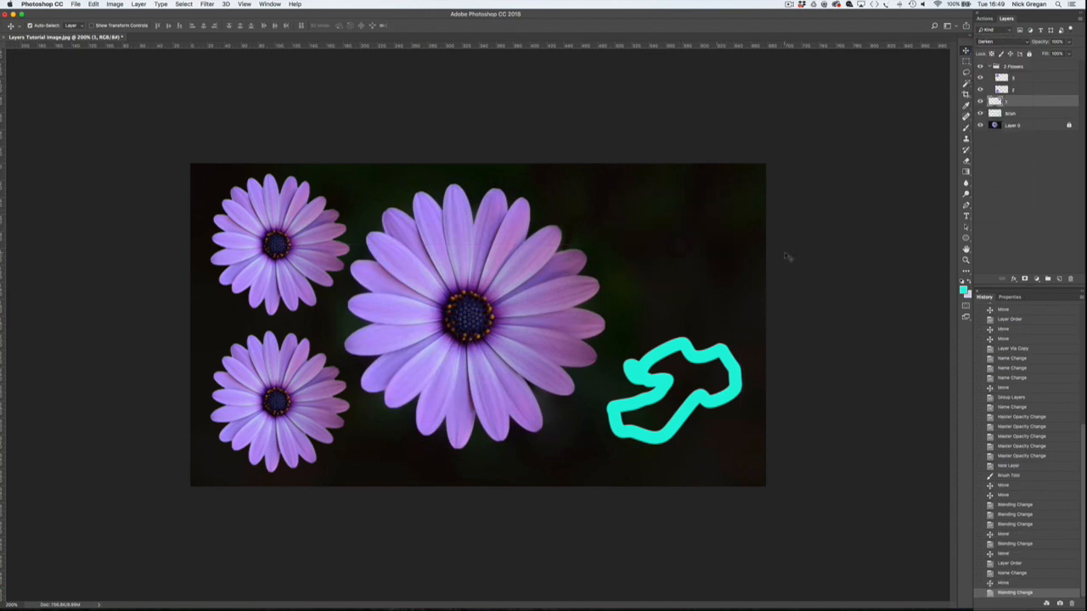
mouse_move(685, 243)
mouse_down()
mouse_move(679, 374)
mouse_move(658, 399)
mouse_move(595, 408)
mouse_move(509, 365)
mouse_move(365, 369)
mouse_move(285, 353)
mouse_move(299, 255)
mouse_move(486, 264)
mouse_move(600, 350)
mouse_move(660, 286)
mouse_move(662, 243)
mouse_move(685, 226)
mouse_up()
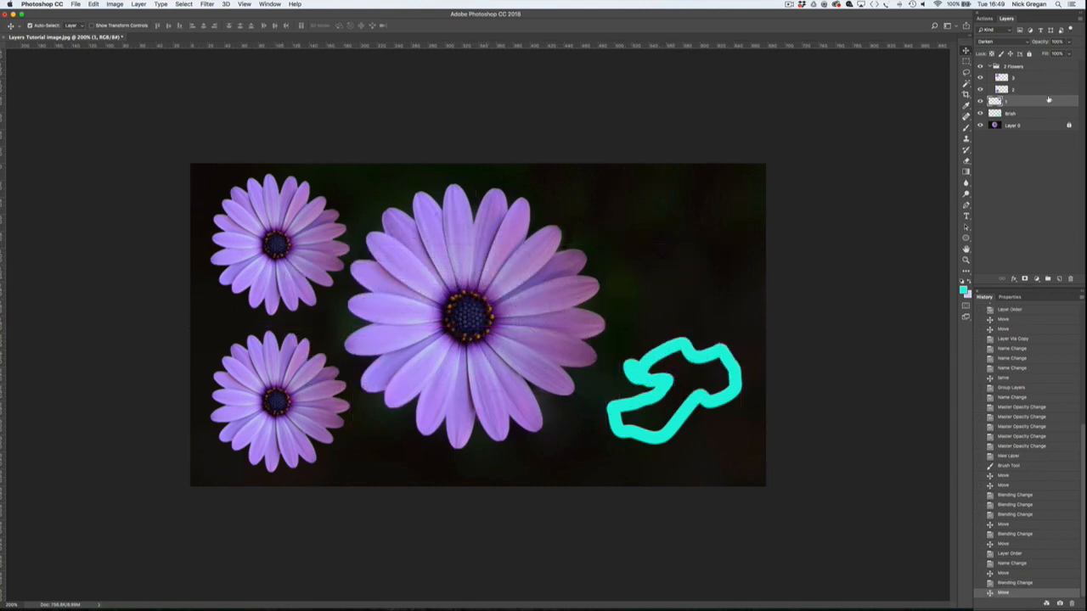
Step: Bring layer 1 above the 2 Flowers group and move its flower over the large flower and painted loop, ending at the upper right
drag(1049, 99, 1041, 64)
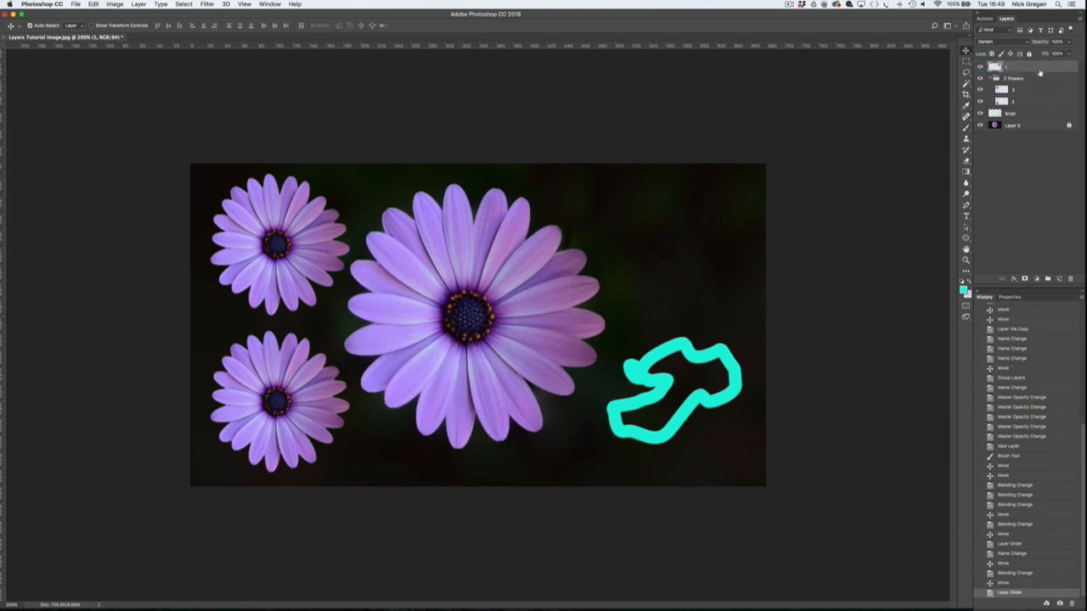
drag(677, 247, 540, 335)
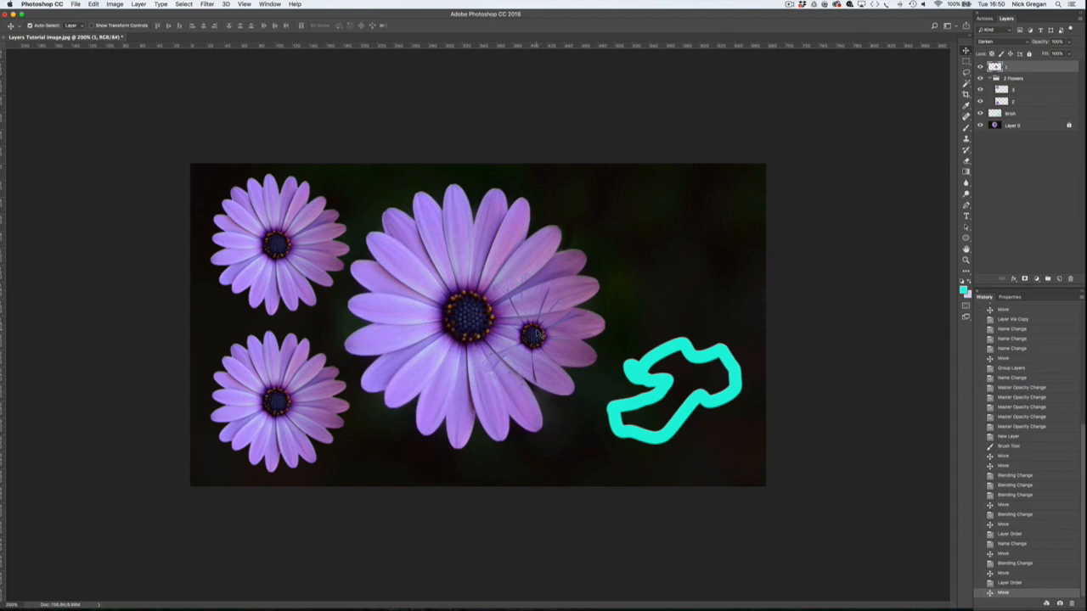
drag(535, 337, 442, 267)
mouse_move(453, 261)
mouse_down()
mouse_move(488, 255)
mouse_move(463, 306)
mouse_move(471, 318)
mouse_move(310, 327)
mouse_move(499, 276)
mouse_move(677, 254)
mouse_move(682, 348)
mouse_move(703, 348)
mouse_move(699, 373)
mouse_move(673, 402)
mouse_move(684, 390)
mouse_move(613, 381)
mouse_move(608, 364)
mouse_move(589, 361)
mouse_up()
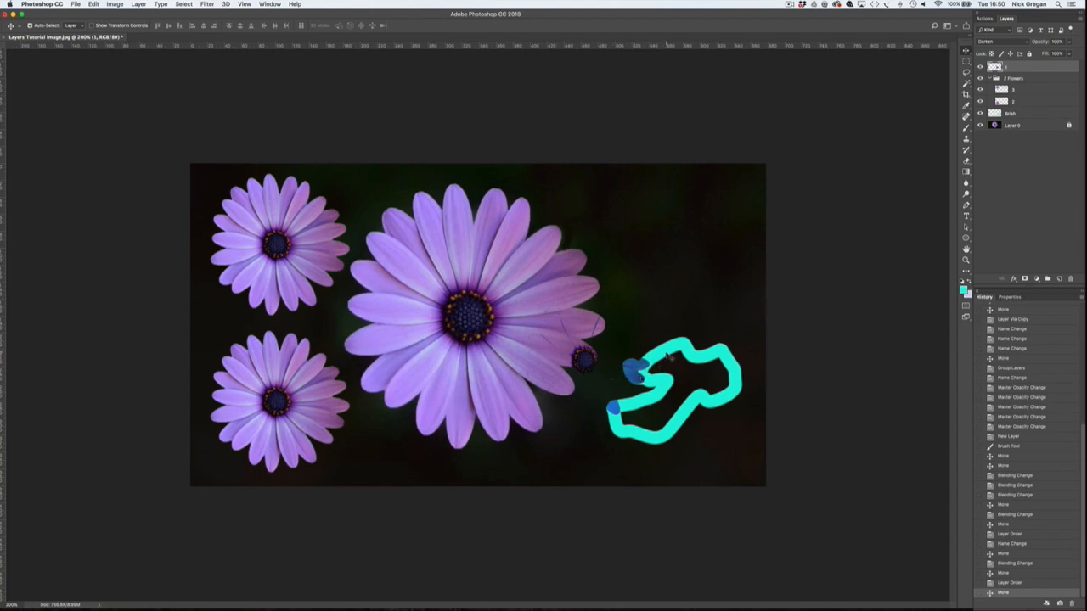
drag(589, 363, 662, 229)
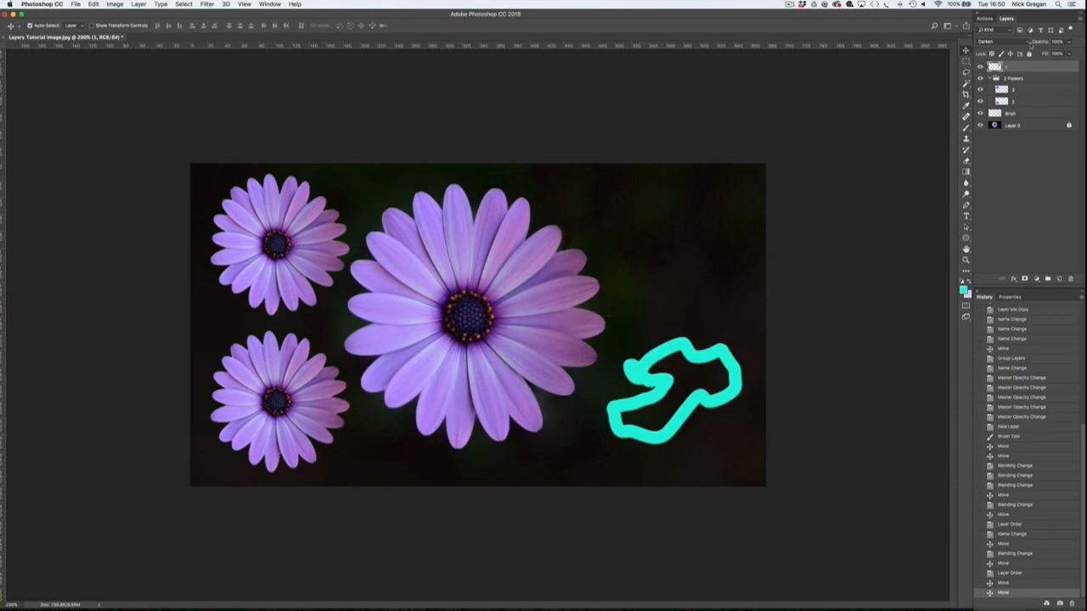
Step: Return layer 1 to Normal, switch its blend mode to Lighten, and reposition its flower at the photo's upper right
click(1030, 42)
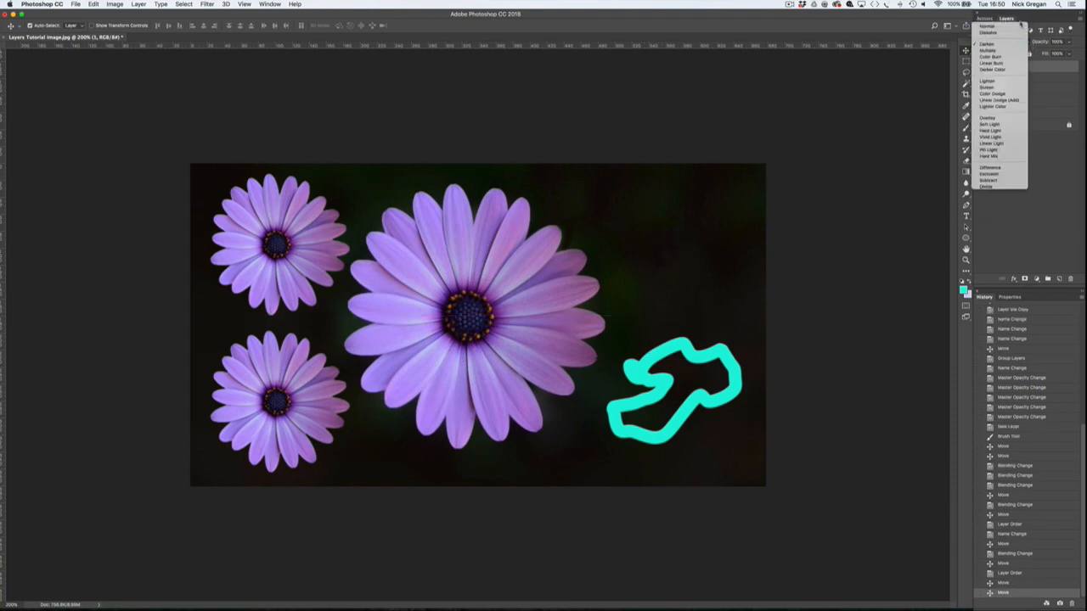
click(1021, 26)
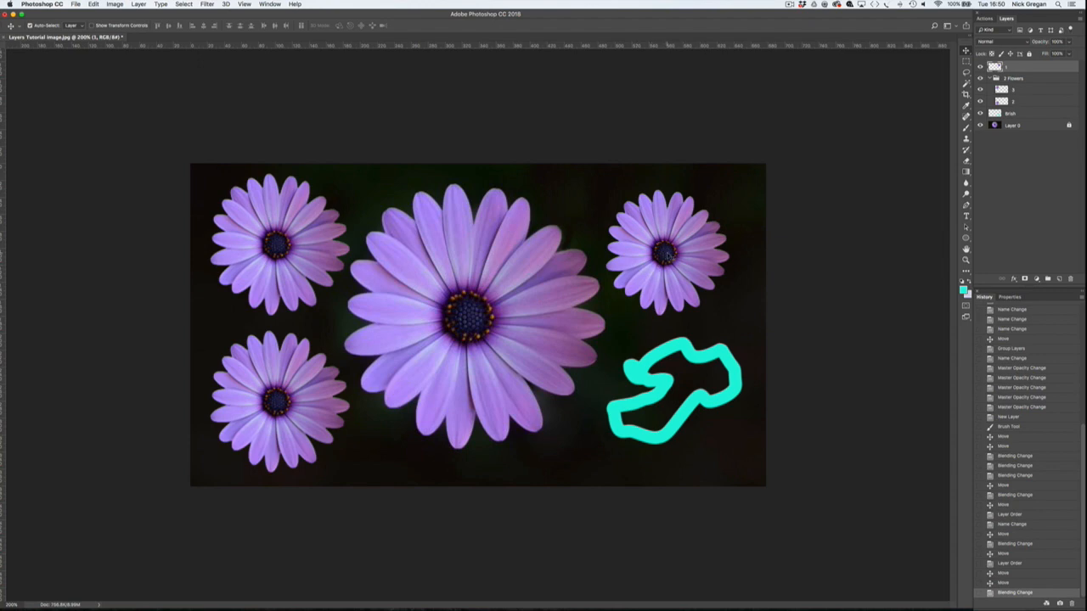
click(1029, 42)
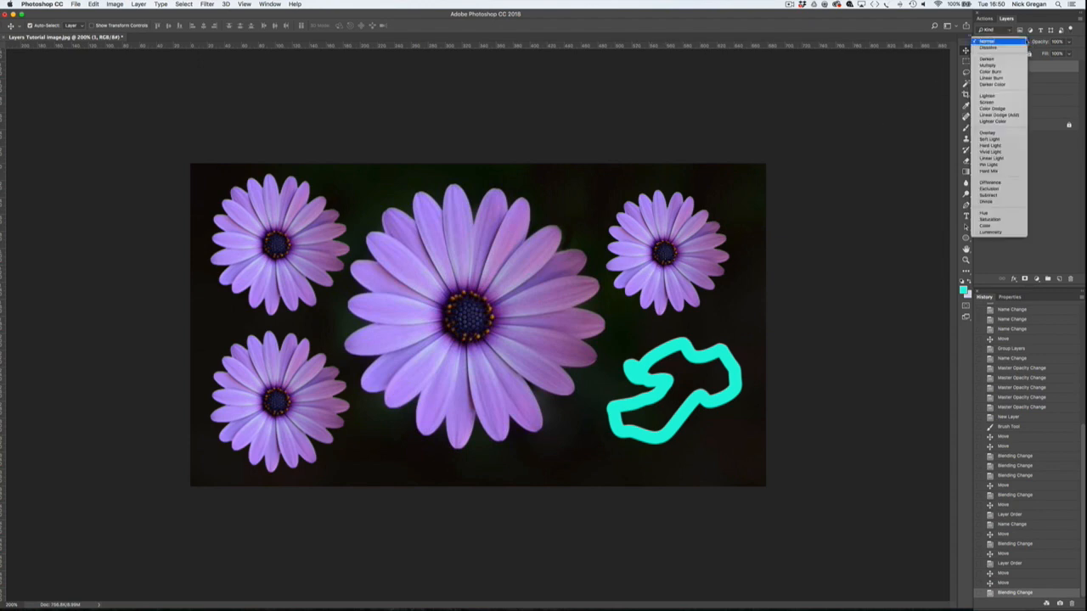
click(1013, 96)
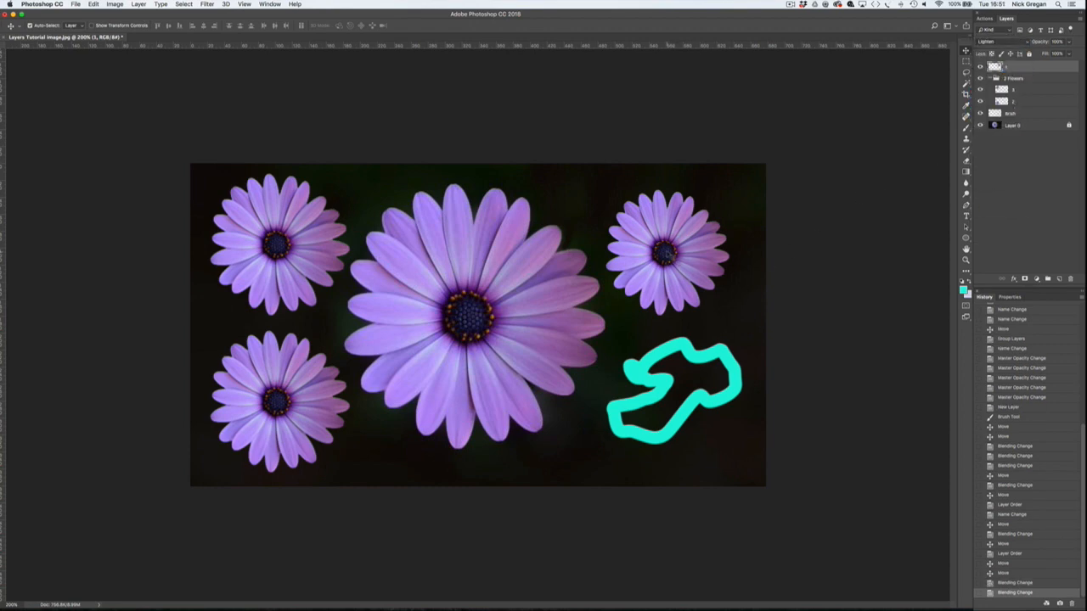
mouse_move(667, 253)
mouse_down()
mouse_move(652, 265)
mouse_move(667, 292)
mouse_move(675, 365)
mouse_move(657, 322)
mouse_move(586, 287)
mouse_move(335, 287)
mouse_move(304, 299)
mouse_move(313, 326)
mouse_move(272, 386)
mouse_move(584, 282)
mouse_move(622, 245)
mouse_move(667, 244)
mouse_move(596, 255)
mouse_move(686, 245)
mouse_up()
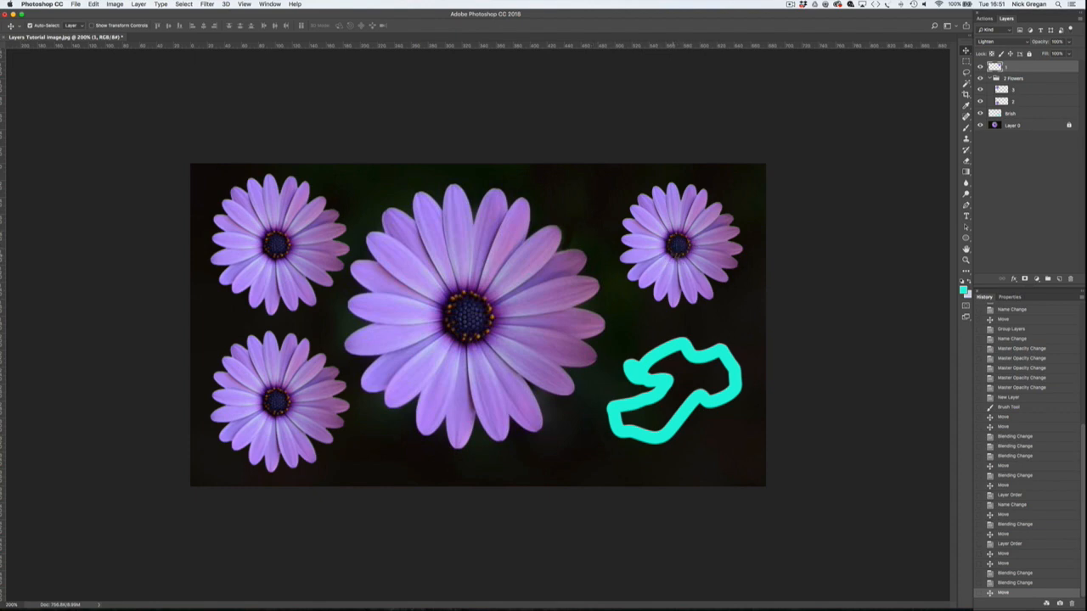
mouse_move(684, 252)
mouse_down()
mouse_move(567, 288)
mouse_move(549, 310)
mouse_move(472, 320)
mouse_move(624, 333)
mouse_move(648, 363)
mouse_move(695, 343)
mouse_move(669, 359)
mouse_move(684, 386)
mouse_move(665, 321)
mouse_move(310, 373)
mouse_move(279, 248)
mouse_move(289, 307)
mouse_move(374, 308)
mouse_move(339, 305)
mouse_move(361, 295)
mouse_move(368, 310)
mouse_move(387, 311)
mouse_move(684, 241)
mouse_up()
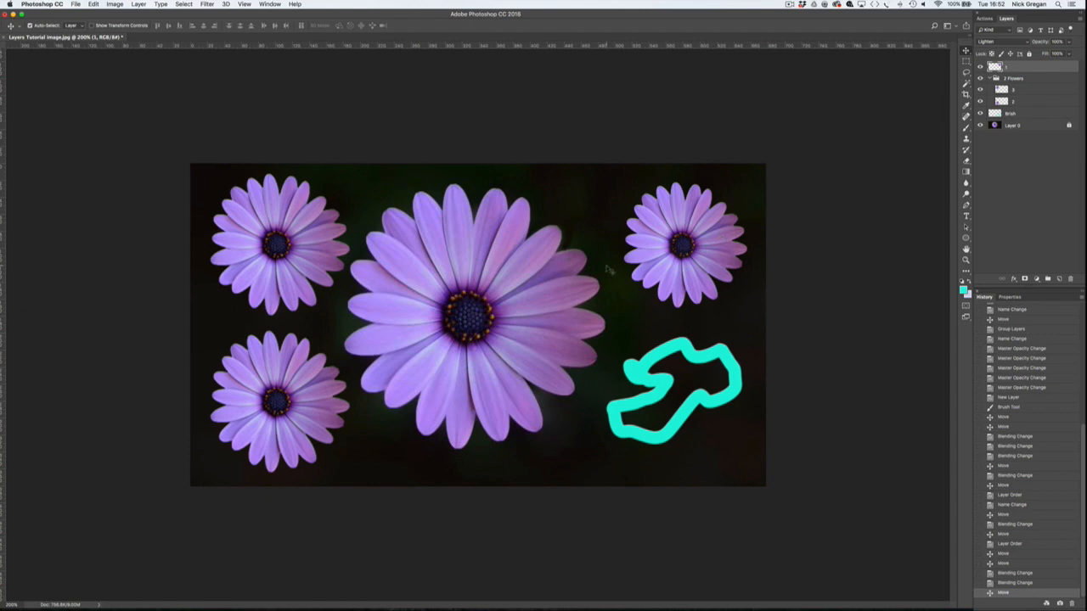
Step: Move layer 1's flower over the painted loop with the layer at about half opacity, and restore the opacity to 100%
click(1069, 42)
drag(1060, 53, 1049, 66)
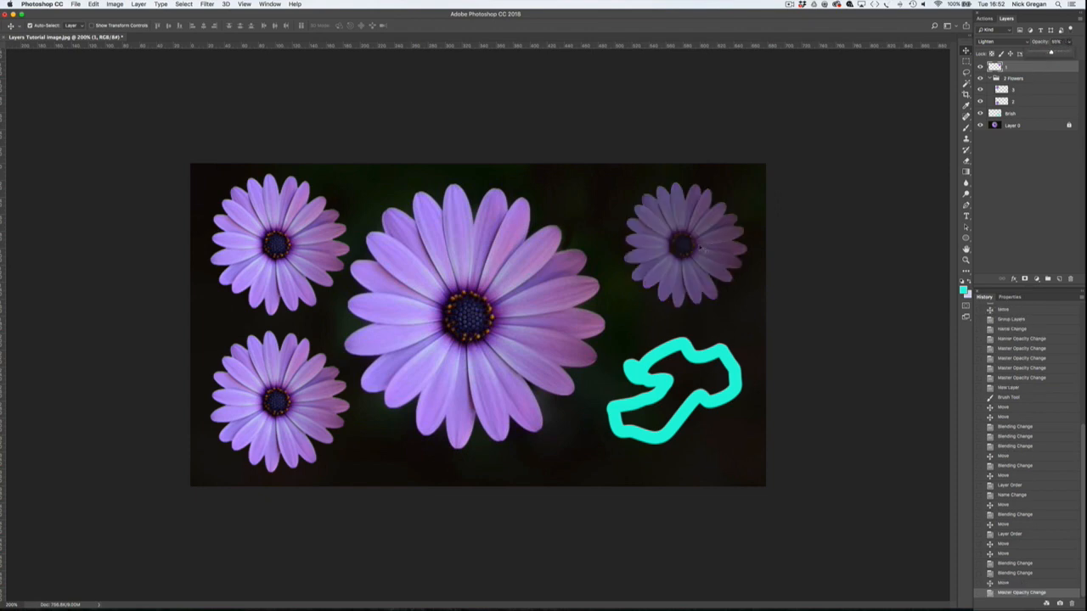
mouse_move(700, 247)
mouse_down()
mouse_move(661, 386)
mouse_move(651, 384)
mouse_up()
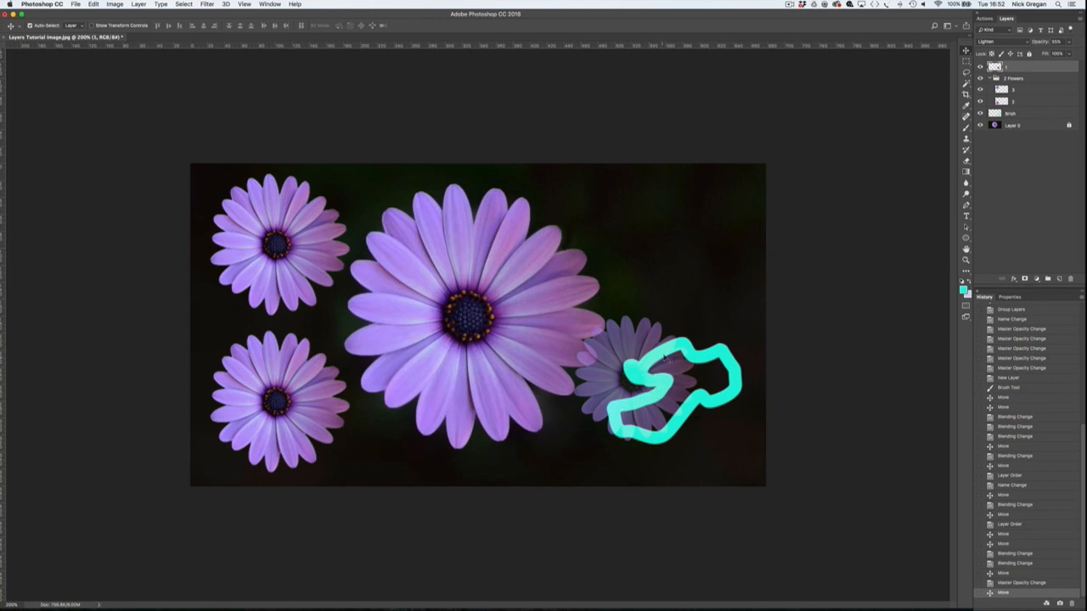
click(1069, 42)
drag(1075, 51, 1080, 51)
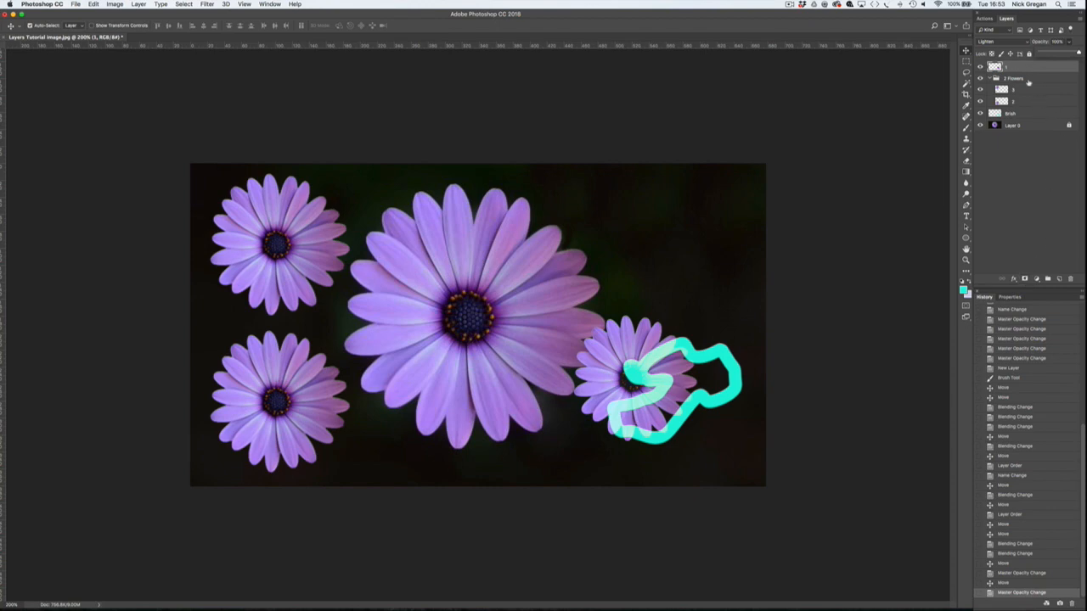
Step: Add a layer mask to layer 1 and make the mask active
click(1025, 280)
click(1017, 67)
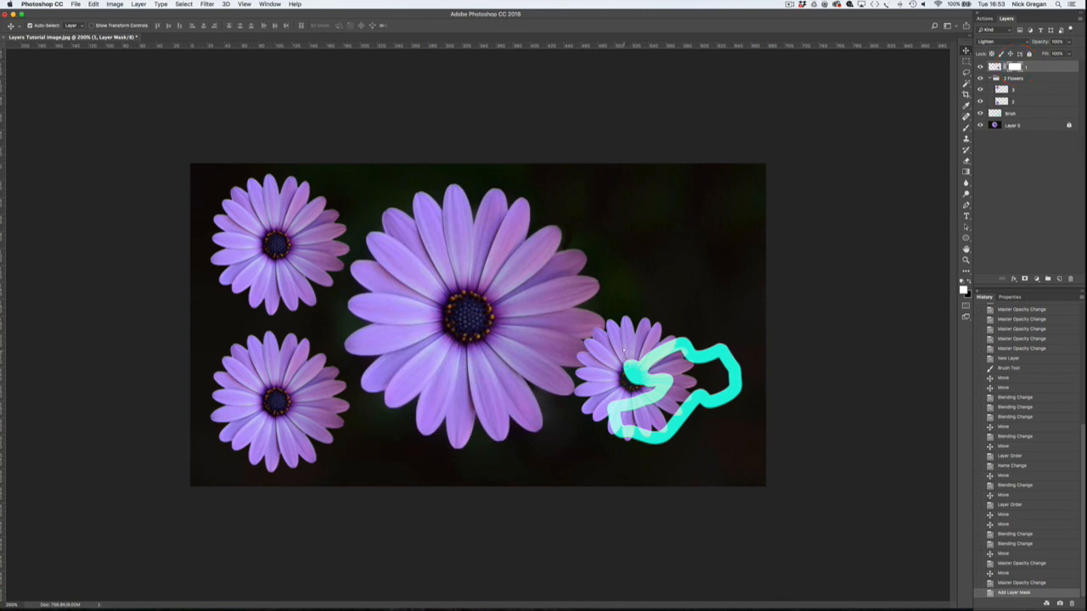
Step: Move layer 1's flower to the photo's upper right and invert its layer mask to black to hide it
drag(625, 353, 657, 222)
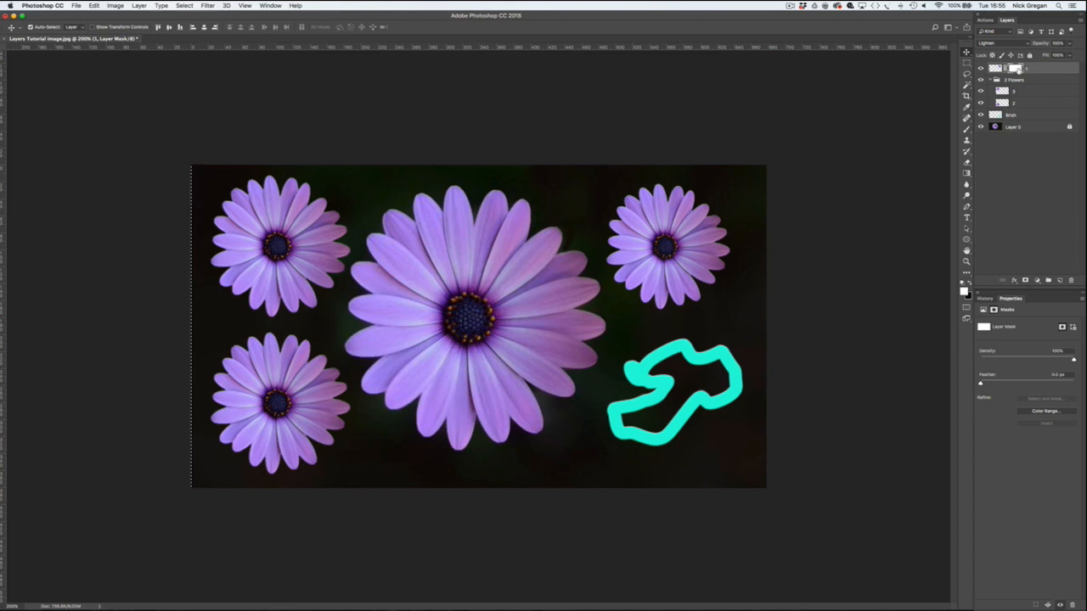
key(super+i)
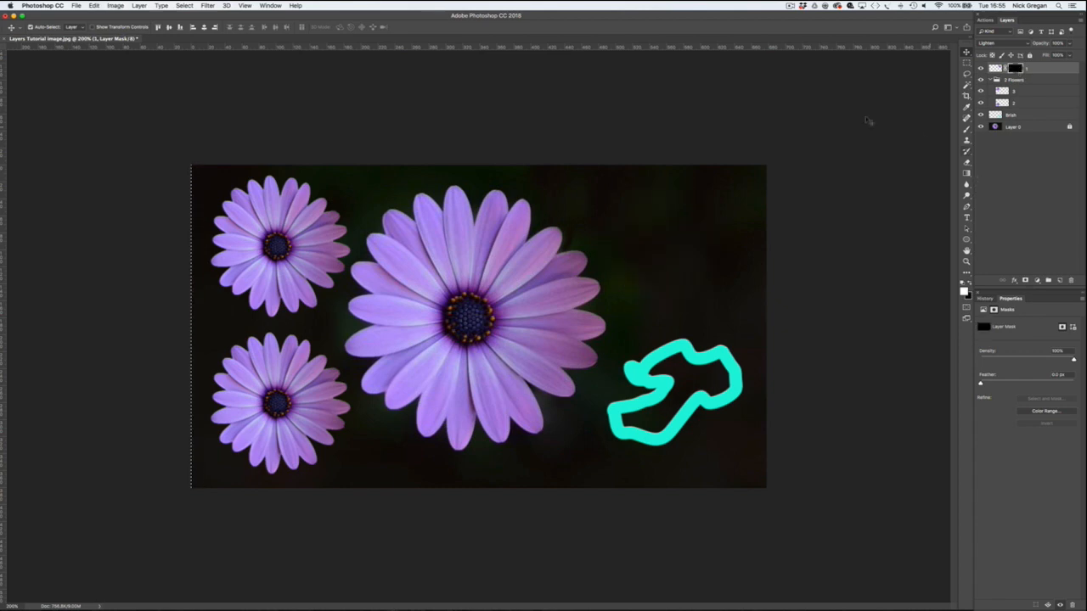
Step: Try inverting the selection and loading layer 1's mask as a selection, and invert the mask to white and back to black
click(181, 6)
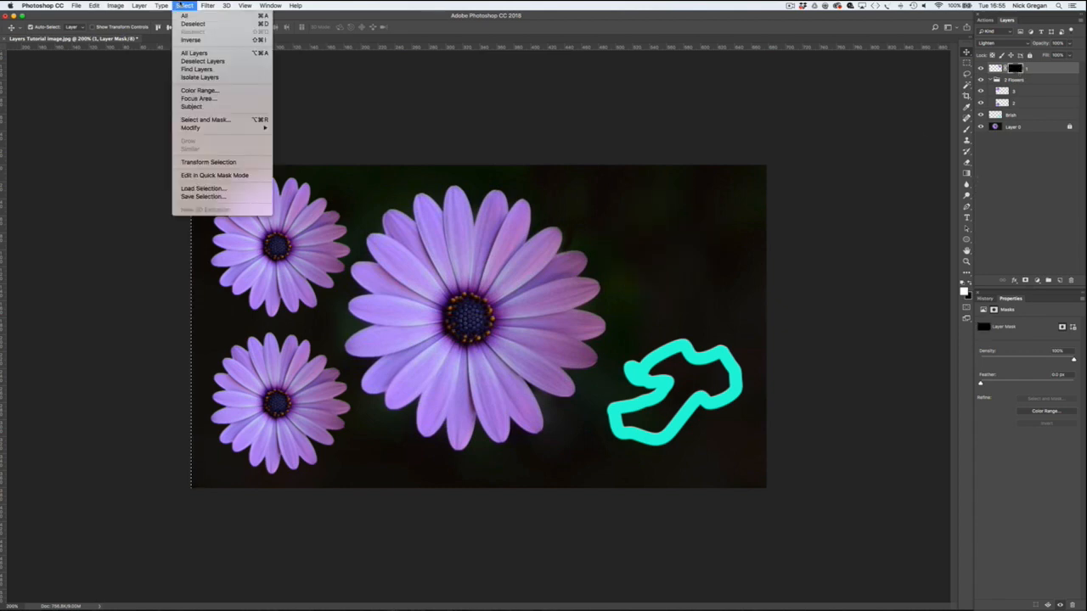
click(192, 40)
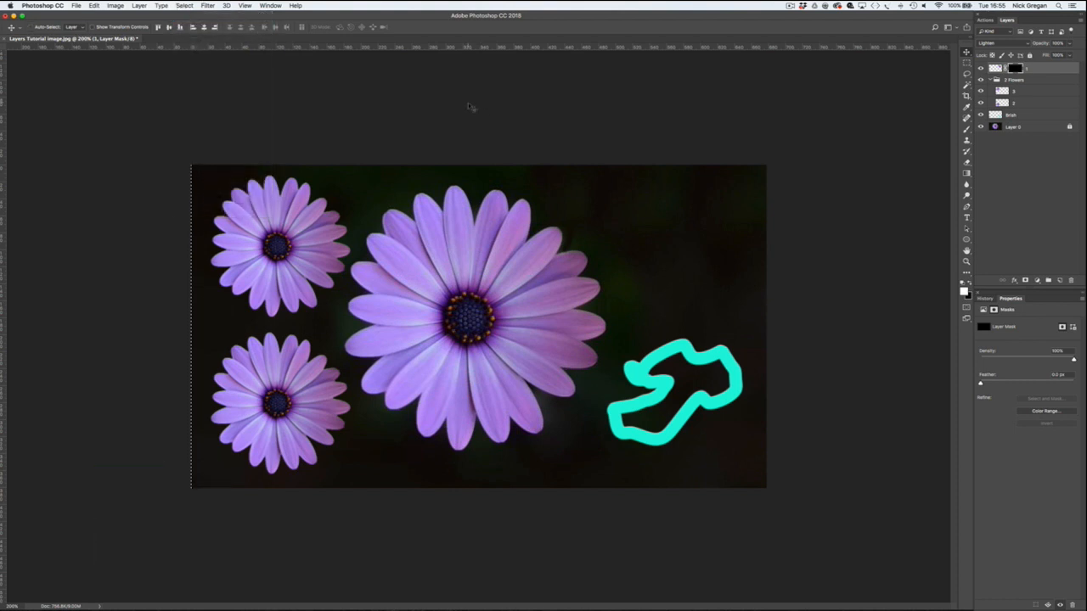
key(super+shift+i)
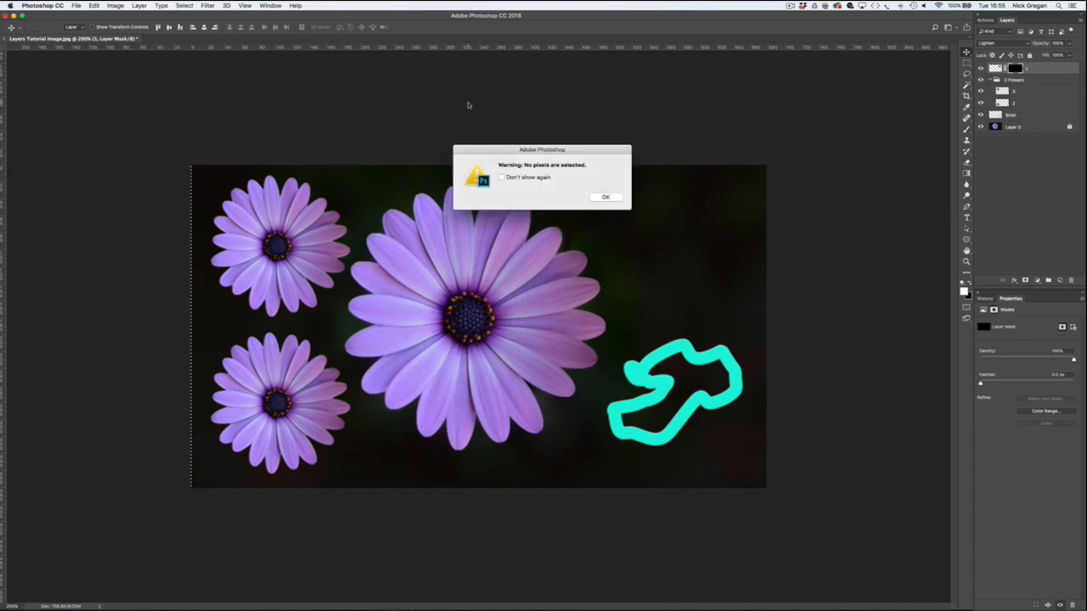
click(605, 197)
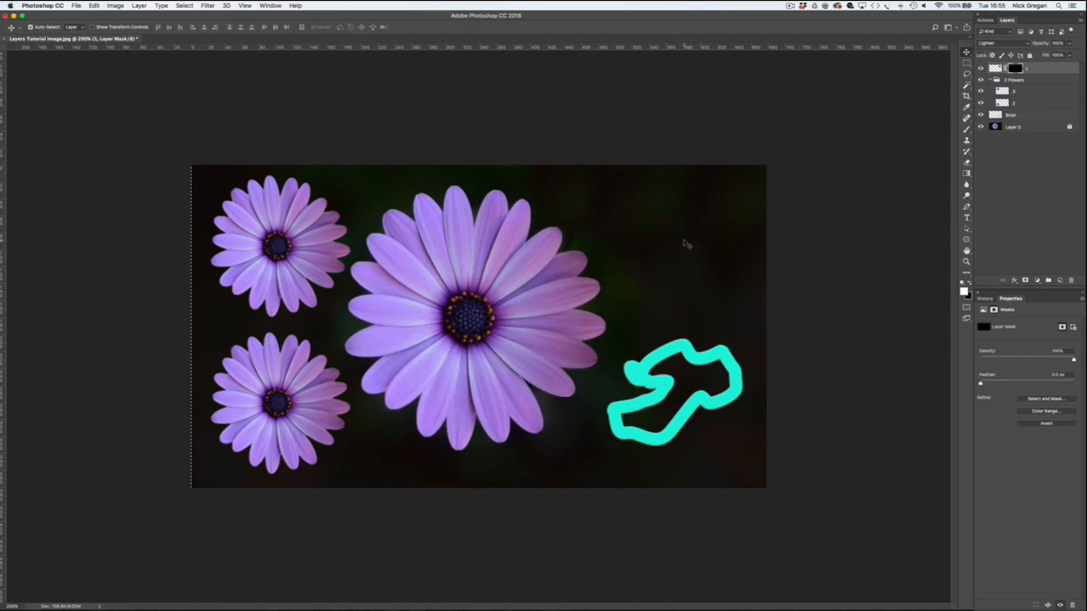
super+click(1019, 68)
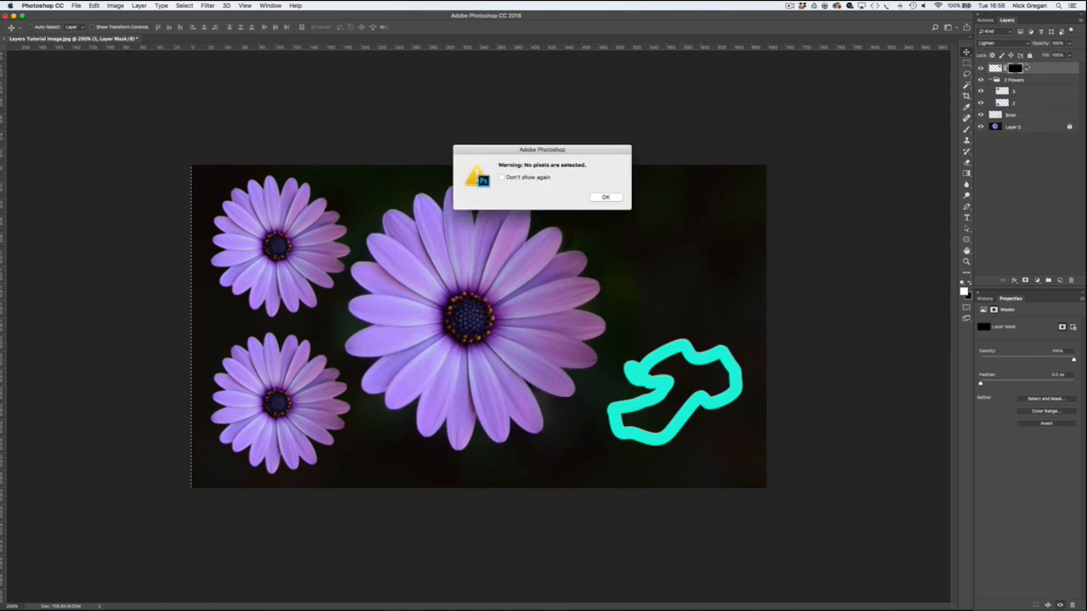
click(606, 197)
key(super+i)
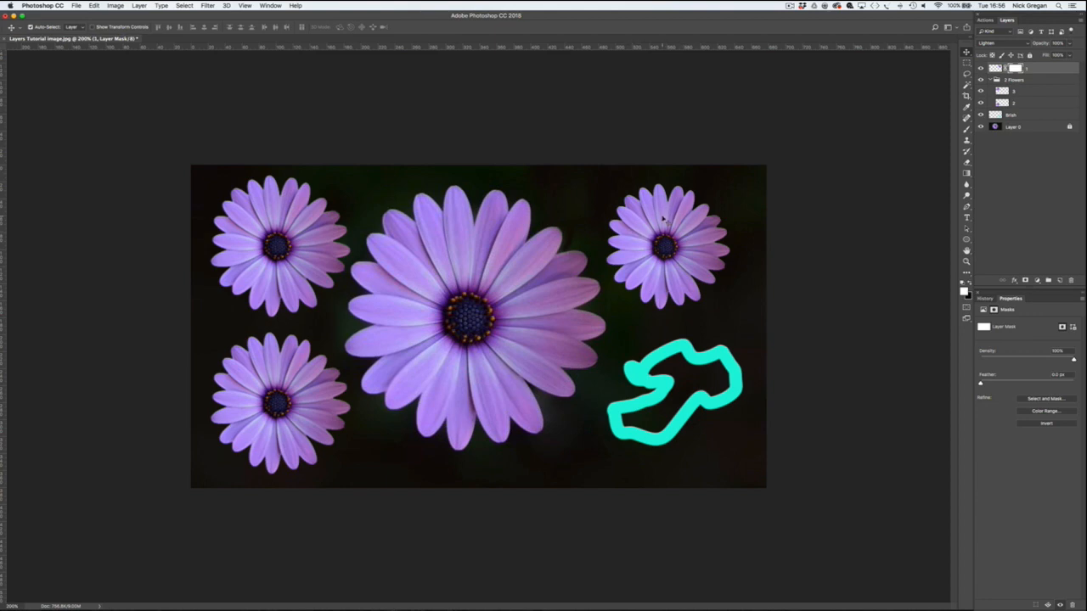
key(super+i)
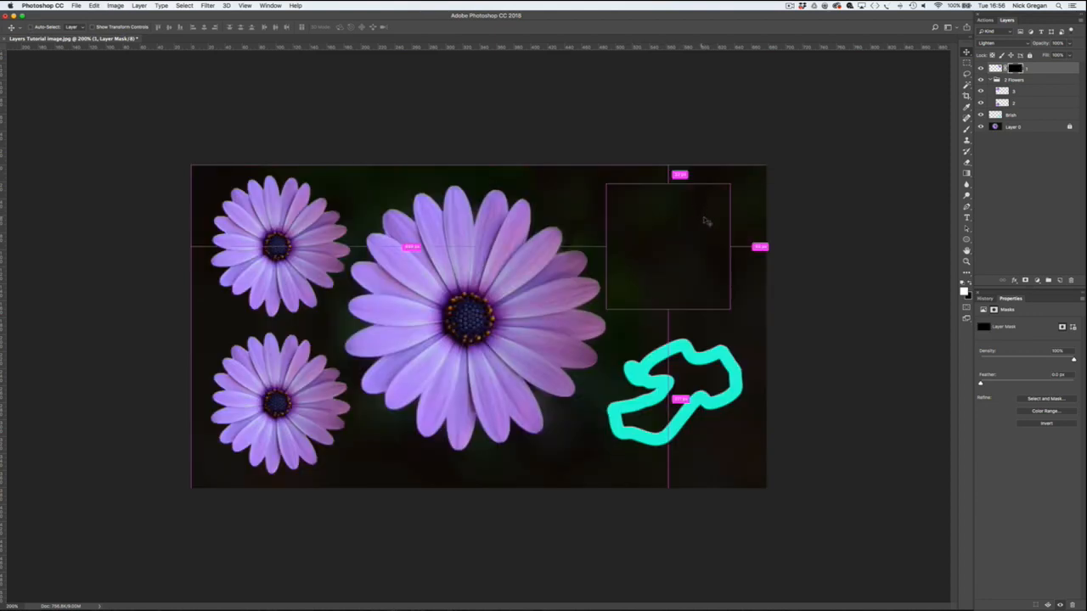
Step: Brush white on layer 1's mask over the flower's lower-right petals, and over its left petals at about 50% brush opacity
key(b)
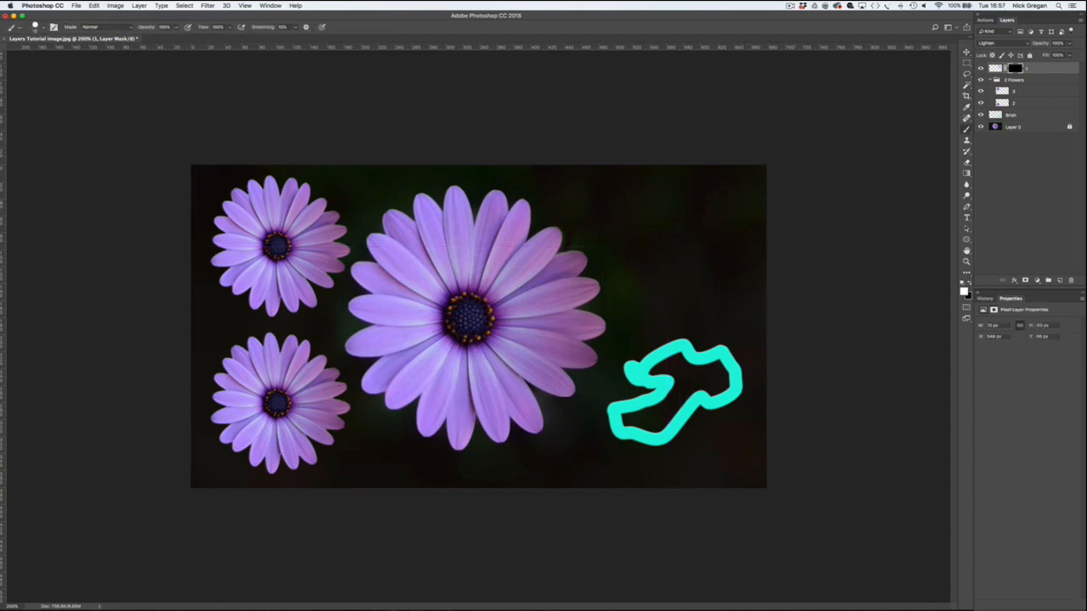
click(964, 289)
mouse_move(724, 251)
mouse_down()
mouse_move(681, 269)
mouse_move(716, 263)
mouse_move(697, 289)
mouse_move(705, 296)
mouse_move(656, 280)
mouse_move(637, 287)
mouse_move(654, 299)
mouse_move(698, 297)
mouse_move(719, 283)
mouse_up()
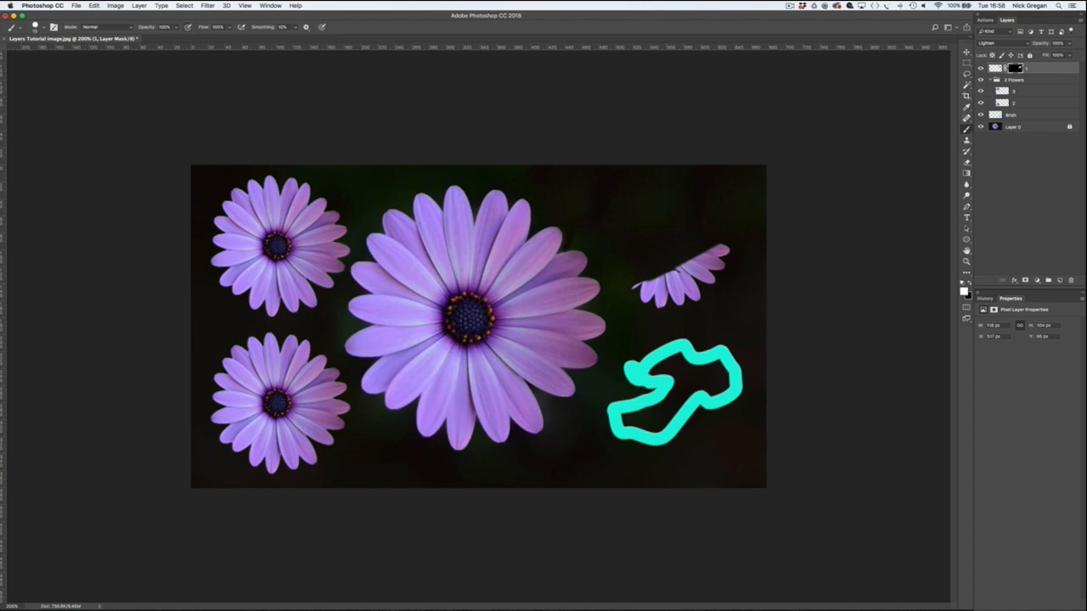
click(176, 27)
mouse_move(633, 283)
mouse_down()
mouse_move(655, 279)
mouse_move(627, 251)
mouse_move(620, 261)
mouse_up()
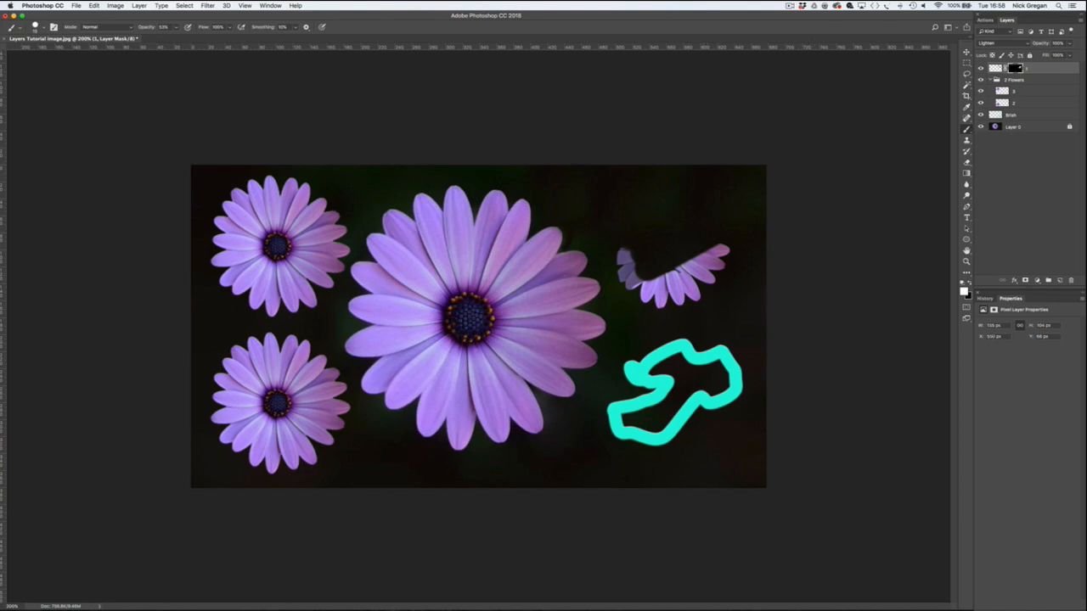
Step: Brush black on layer 1's mask over the revealed petals, first at 100% and then at about 50% opacity, to hide them
click(176, 26)
key(x)
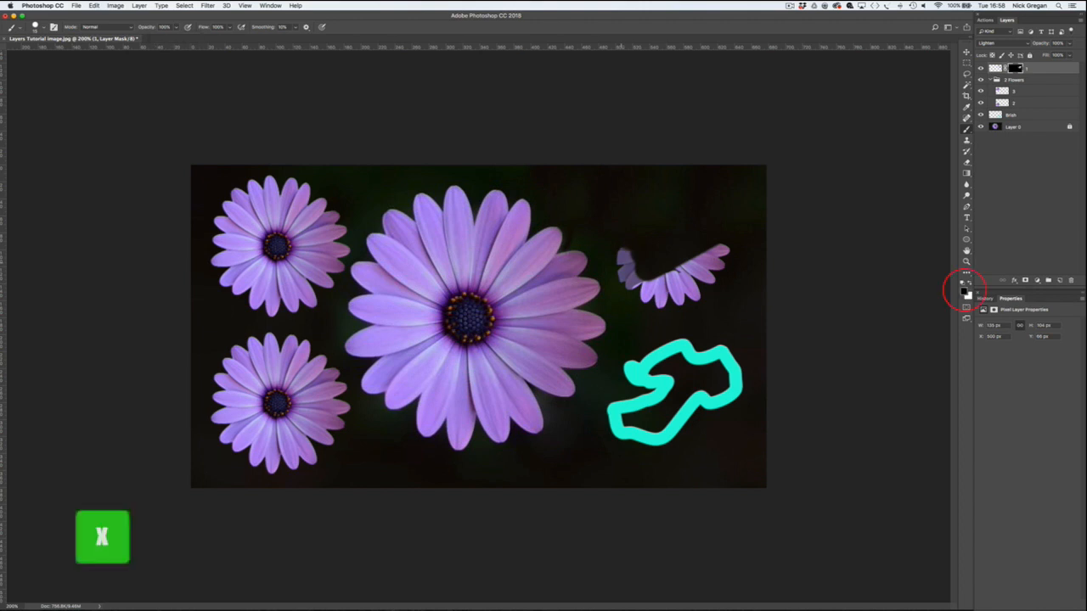
mouse_move(619, 252)
mouse_down()
mouse_move(633, 284)
mouse_move(692, 299)
mouse_up()
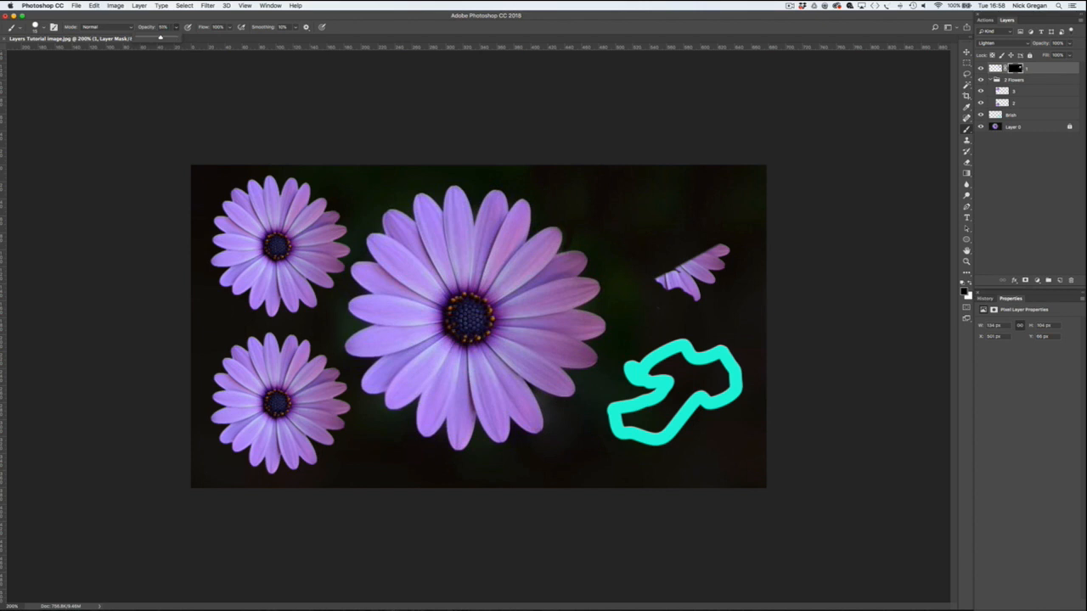
mouse_move(684, 270)
mouse_down()
mouse_move(702, 280)
mouse_move(704, 255)
mouse_up()
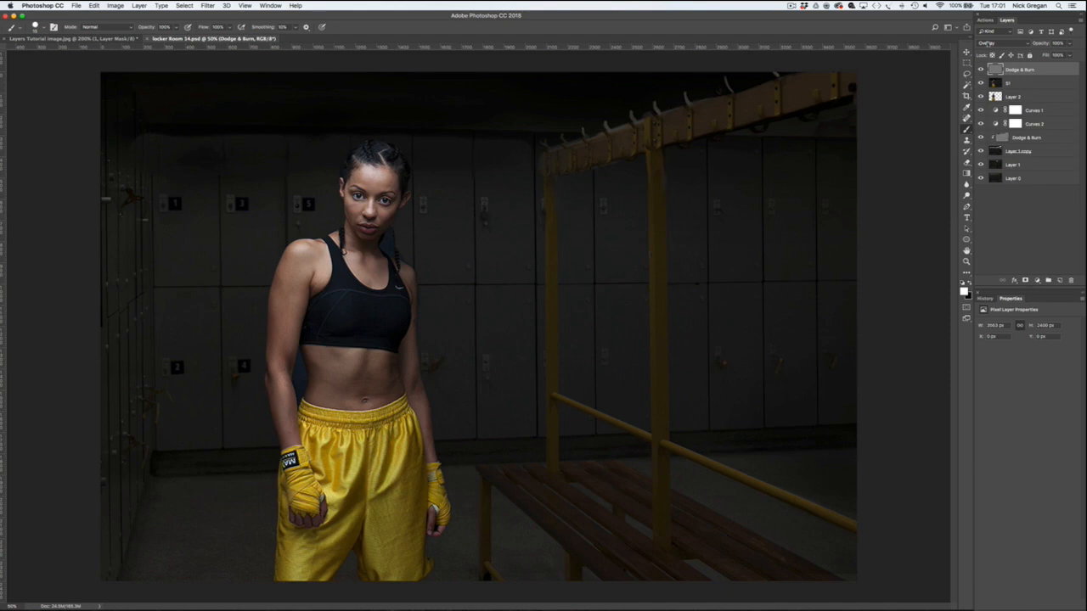
Step: In locker Room 14.psd, hide every layer above Layer 0, compare with and without Layer 1, and show Layer 1 and its copy
drag(982, 70, 982, 167)
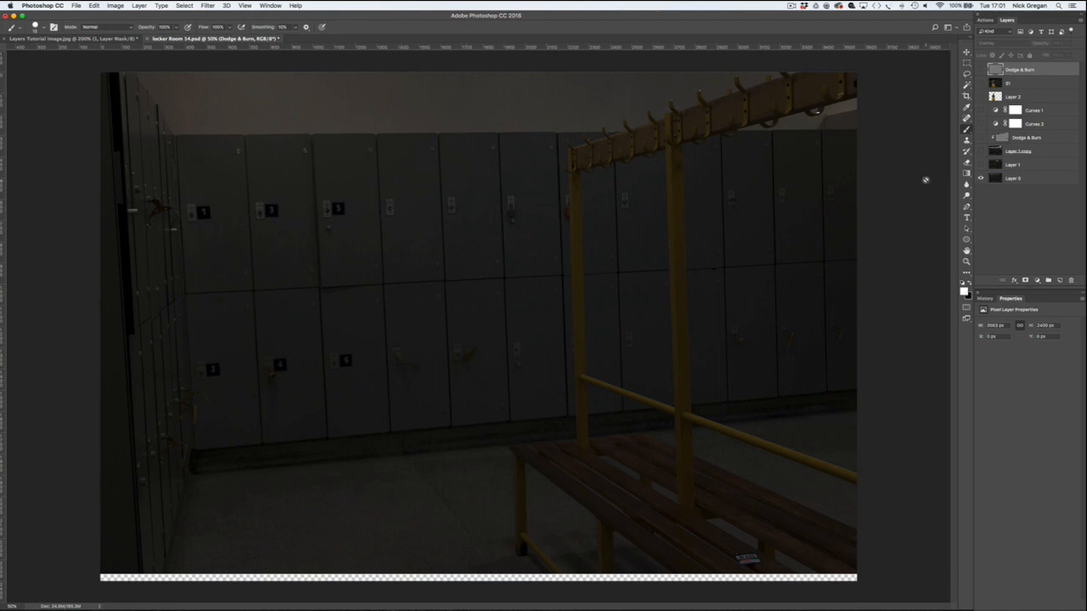
click(981, 166)
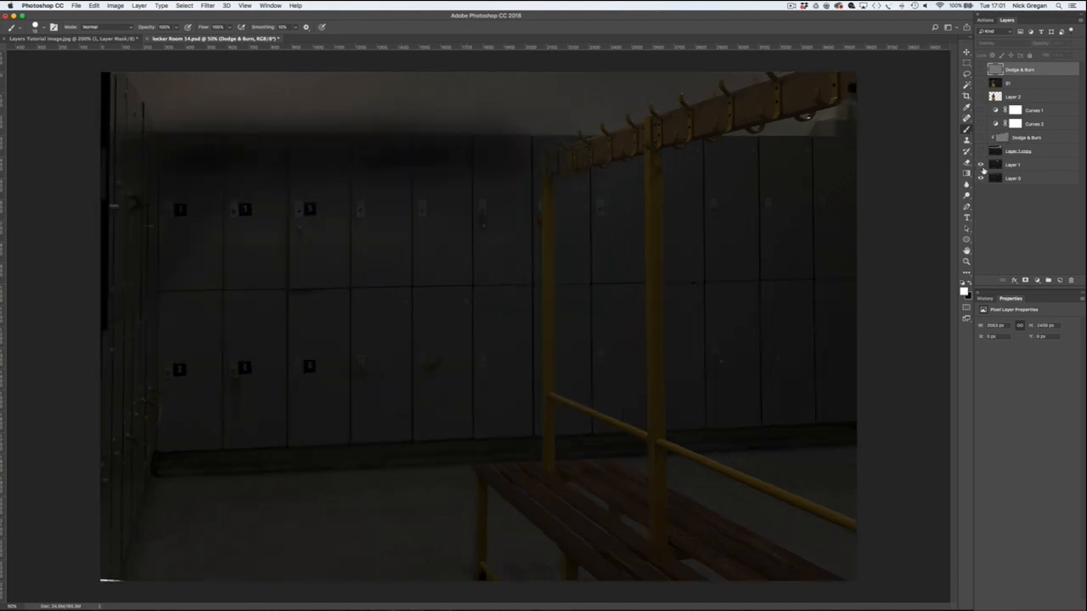
click(982, 168)
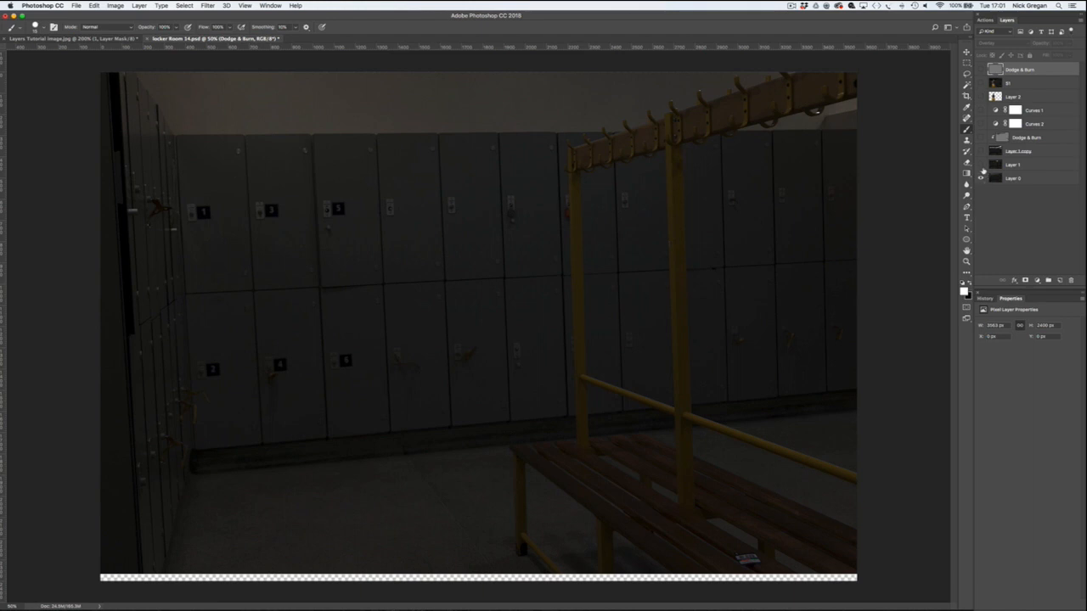
click(982, 167)
click(980, 153)
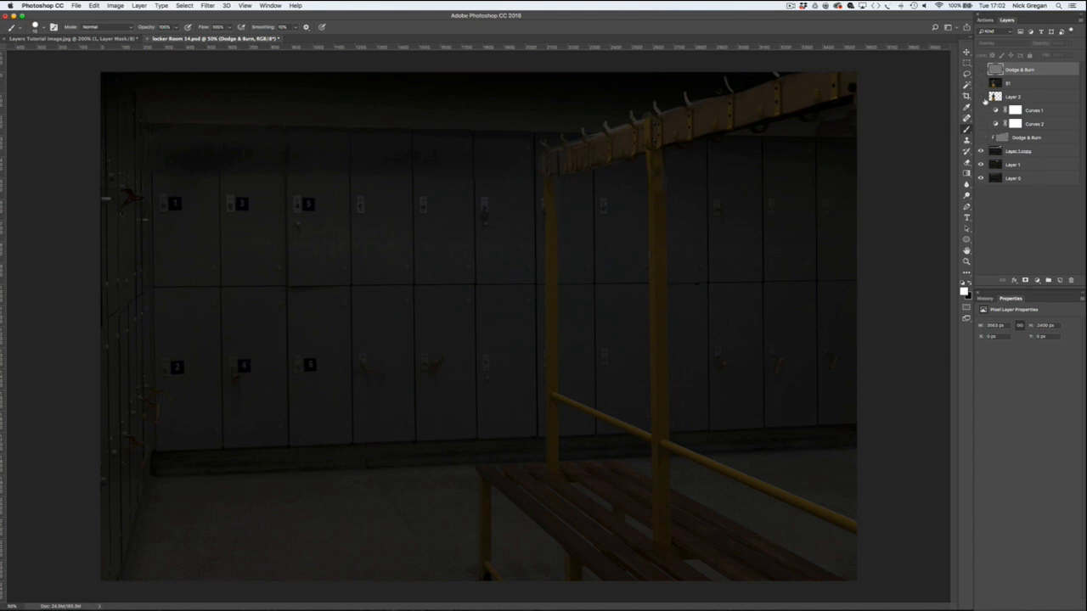
Step: Show Layer 2 and the lower Dodge & Burn layer, and toggle Dodge & Burn and the Layer 1 copy to compare their effects
click(981, 97)
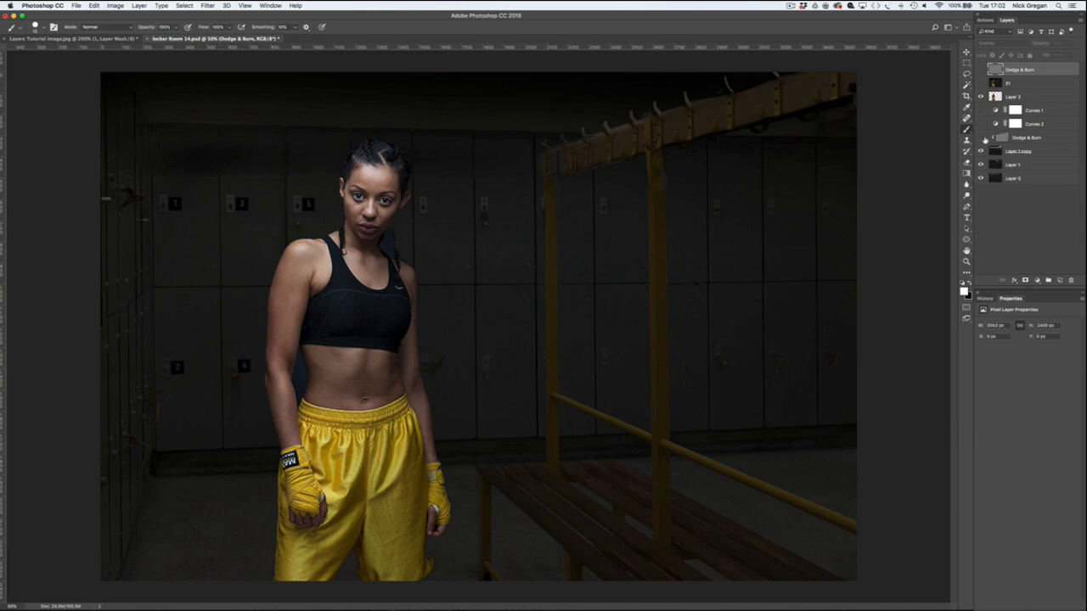
click(982, 138)
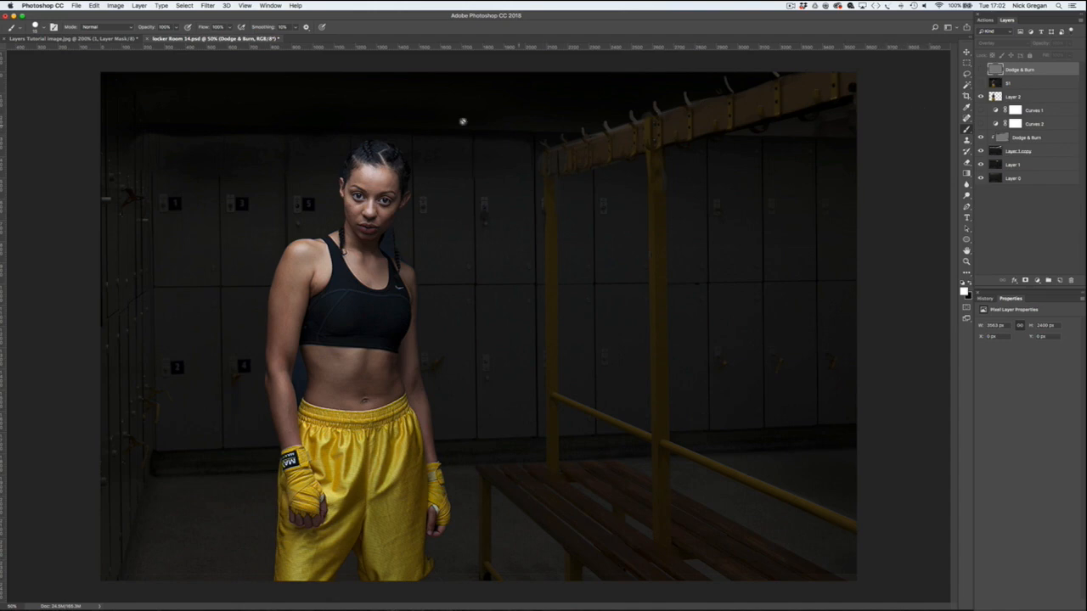
click(982, 138)
click(981, 139)
click(981, 150)
click(980, 150)
Step: Show the remaining Curves and upper image layers, and toggle the uppermost Dodge & Burn layer repeatedly to compare, leaving it visible
click(981, 124)
click(981, 83)
click(981, 71)
click(981, 71)
click(981, 71)
click(981, 71)
click(981, 71)
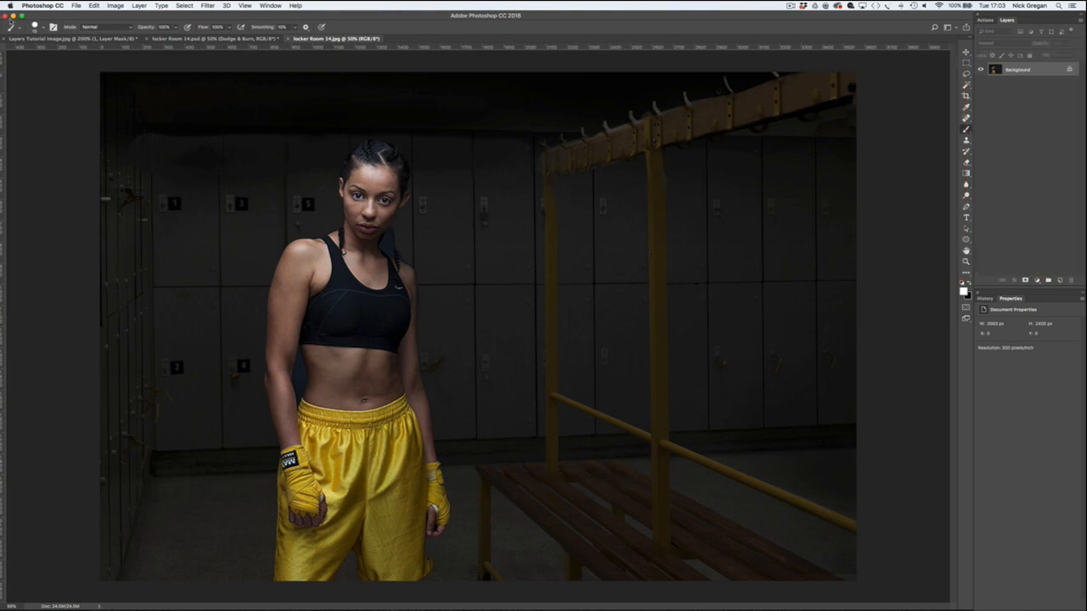
Step: Close the flattened locker Room 14.jpg and save locker Room 14.psd
click(289, 39)
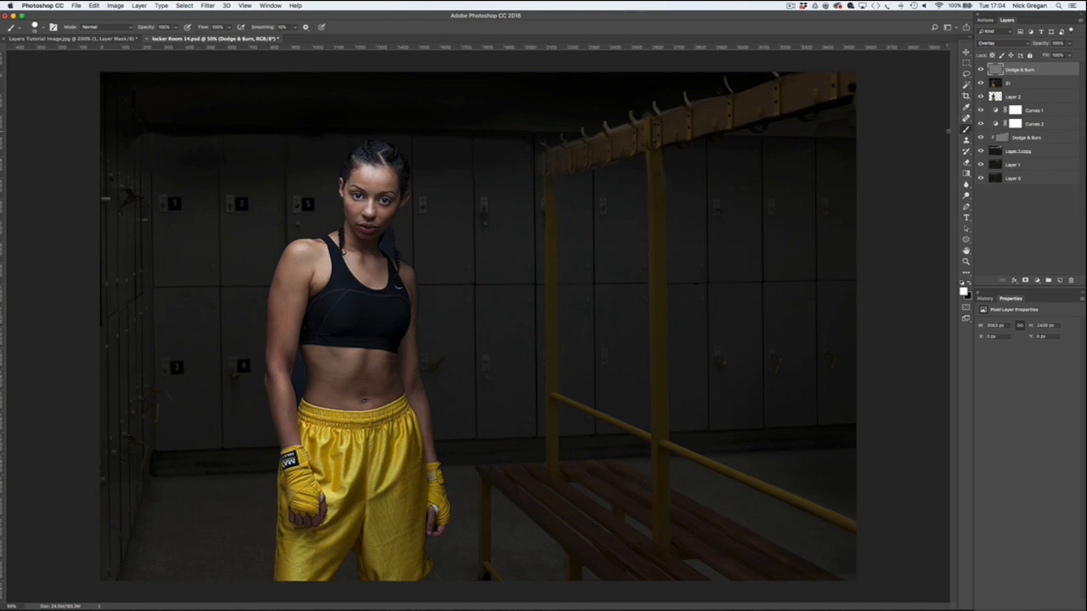
key(super+s)
Step: Review the Save As options for locker Room 14.psd in Photoshop format with layers, and cancel without saving a new file
key(shift+super+s)
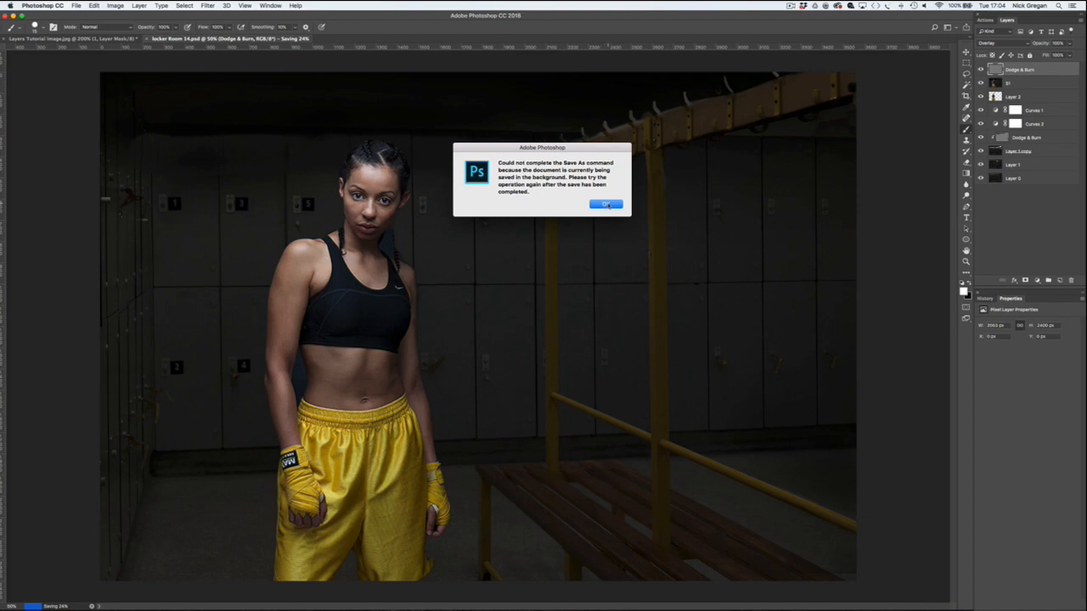
click(606, 206)
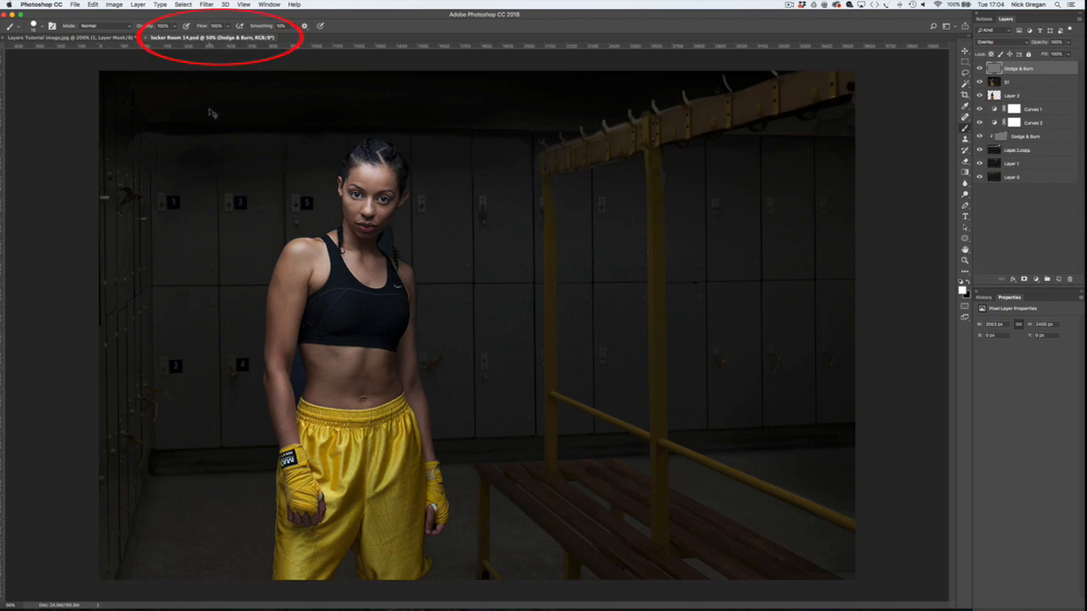
key(super+shift+s)
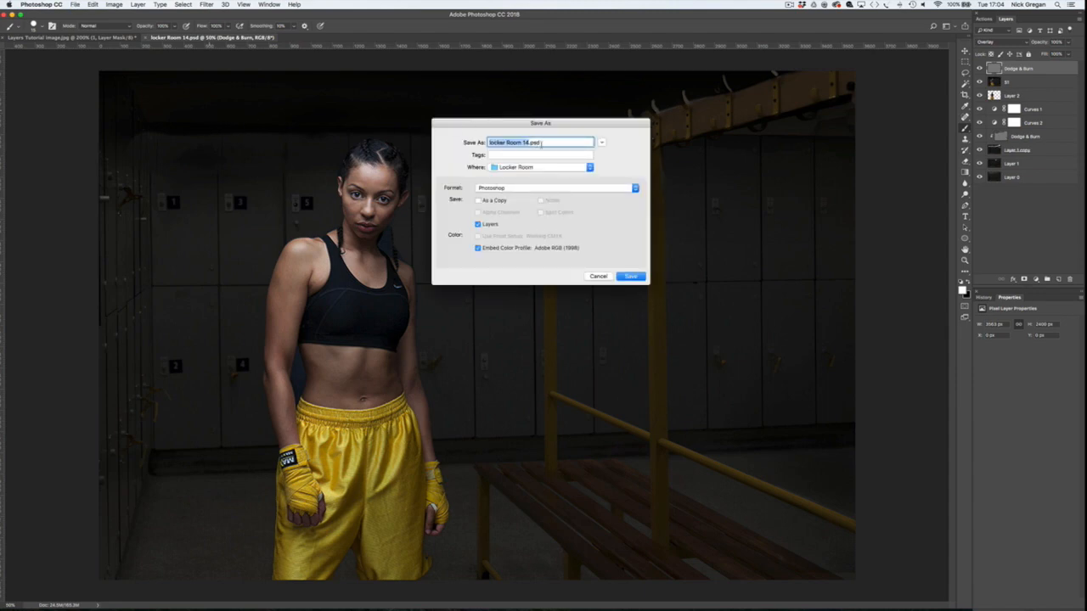
click(603, 277)
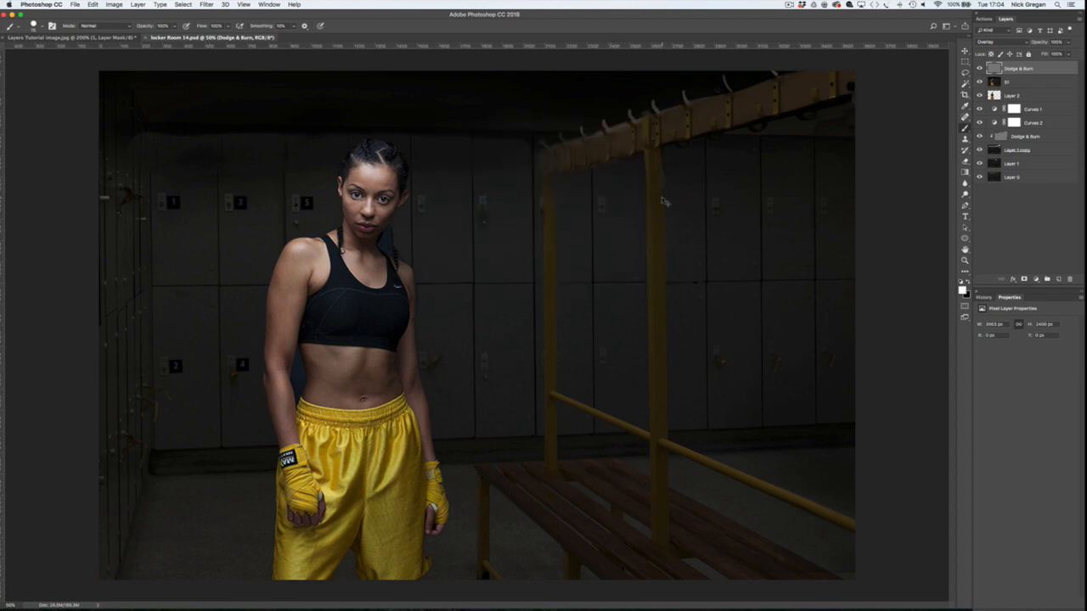
Step: Merge all visible layers, preview the JPEG format in Save As, cancel the save, and undo the merge
key(super+shift+e)
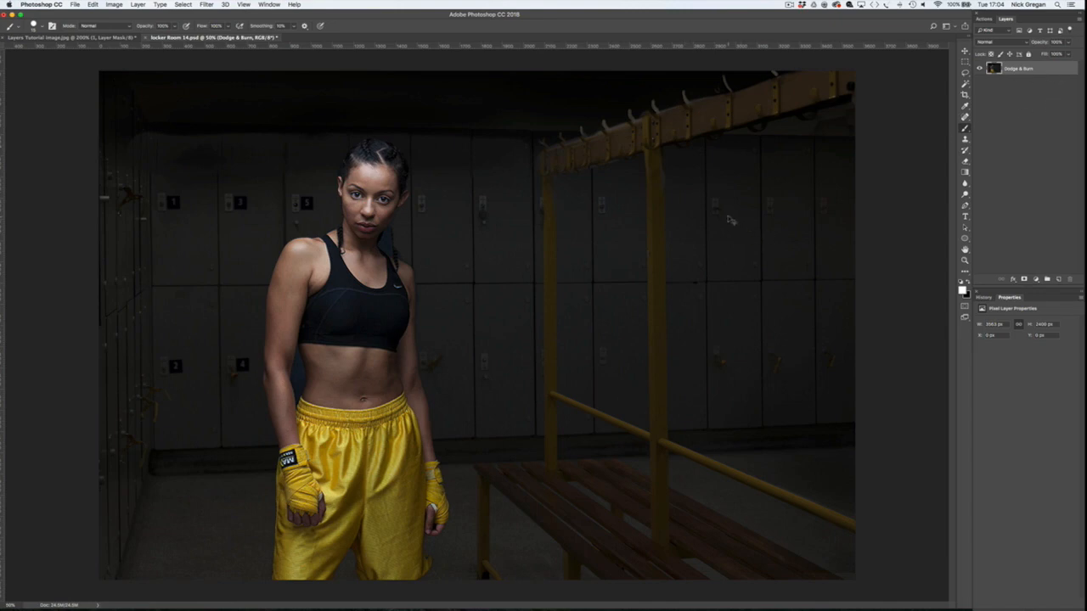
key(super+shift+s)
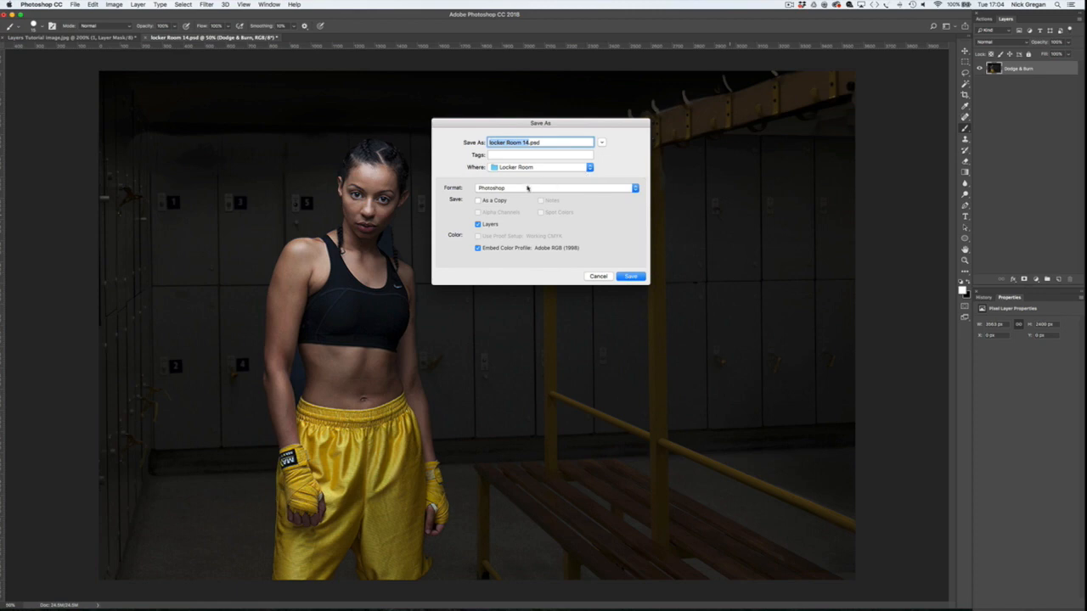
click(629, 189)
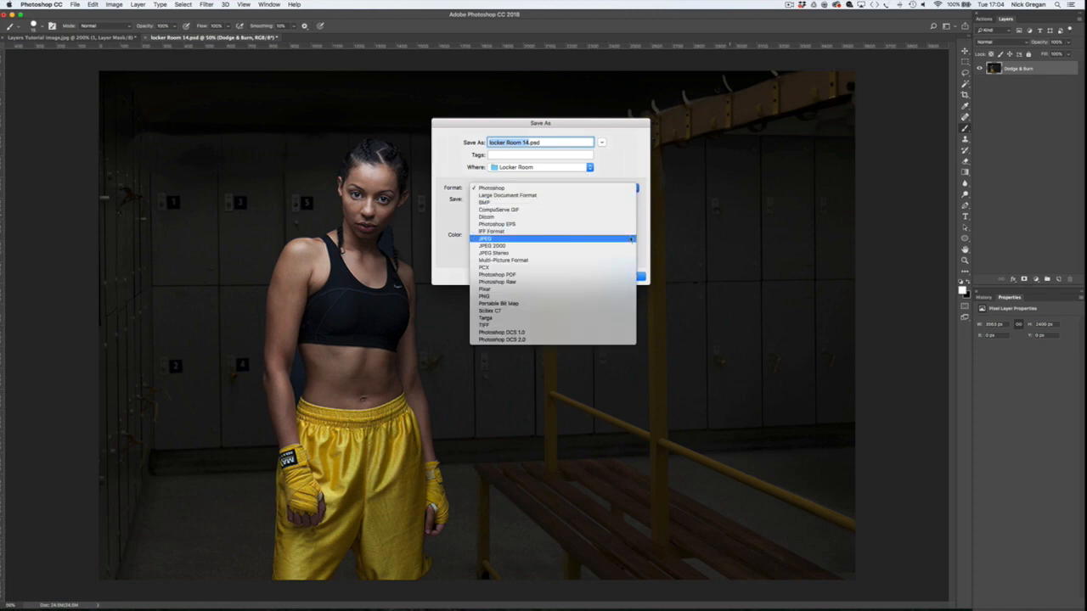
click(612, 239)
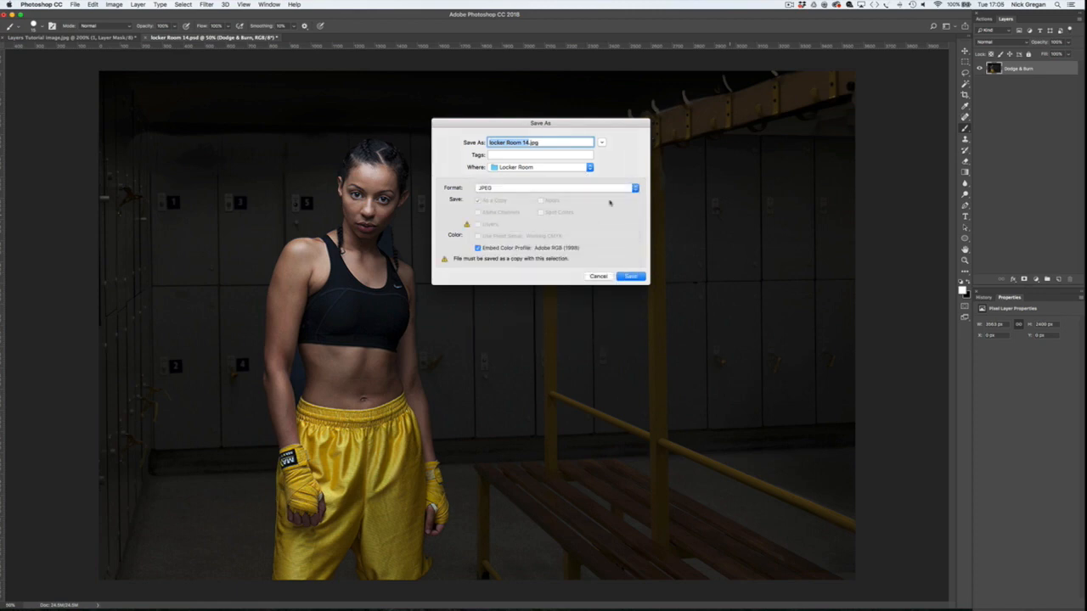
click(598, 277)
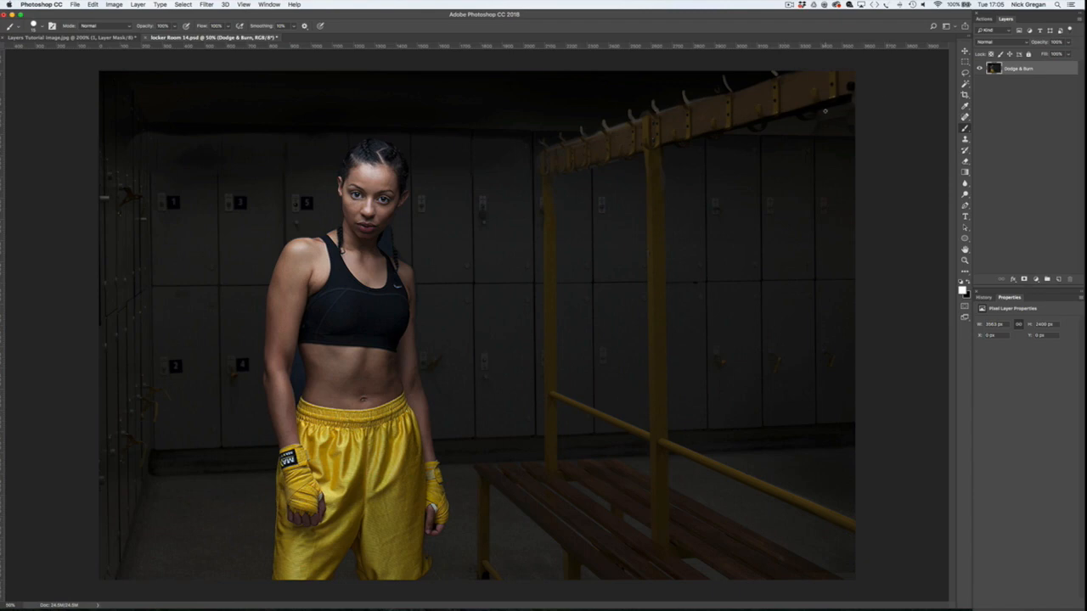
key(super+z)
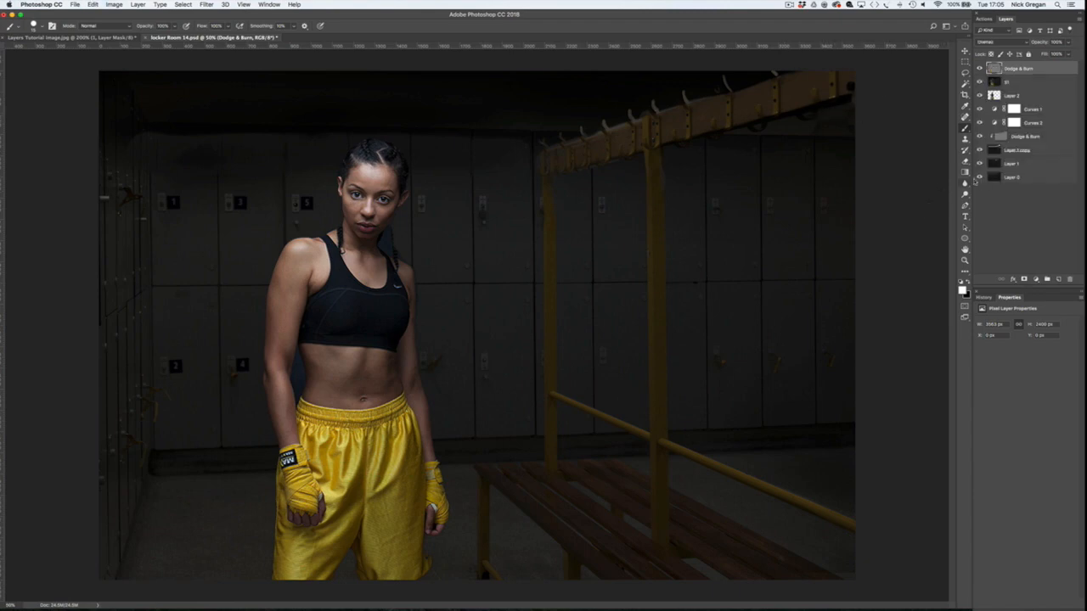
Step: Close locker Room 14.psd without saving changes to return to the flower image
key(super+w)
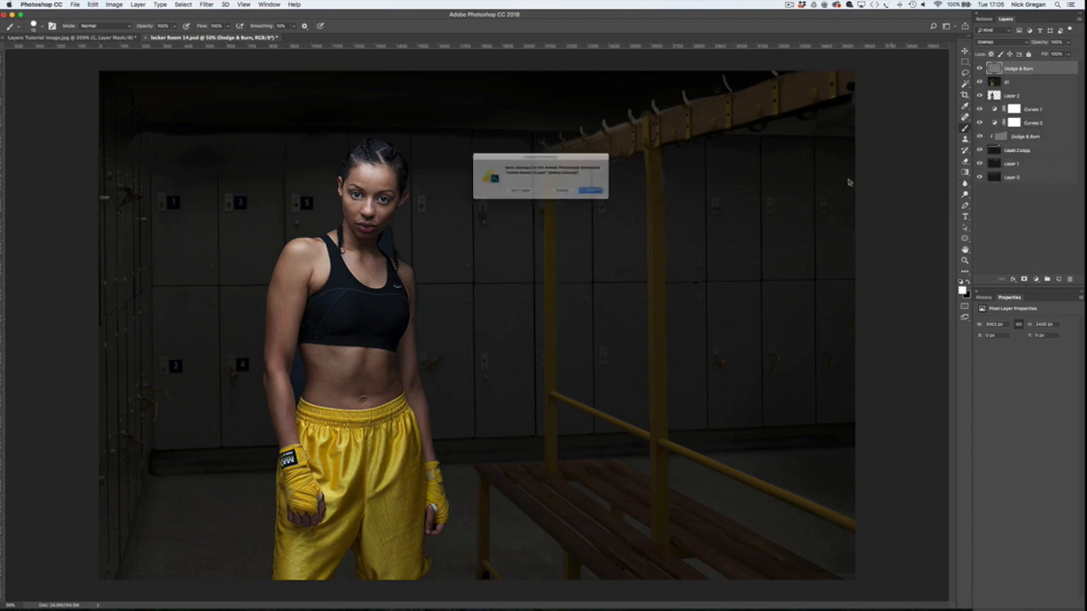
click(513, 196)
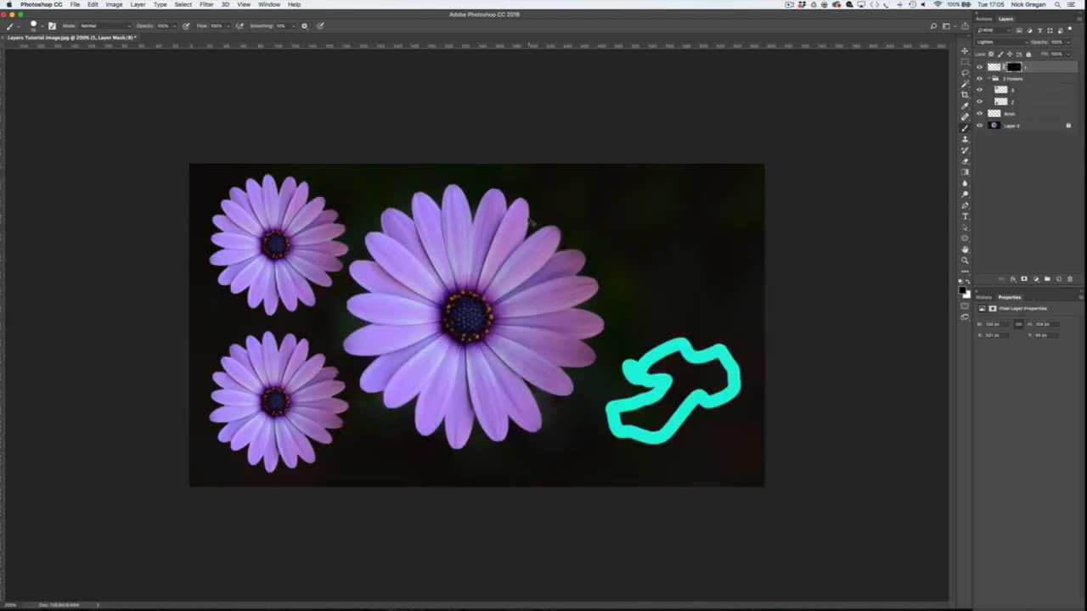